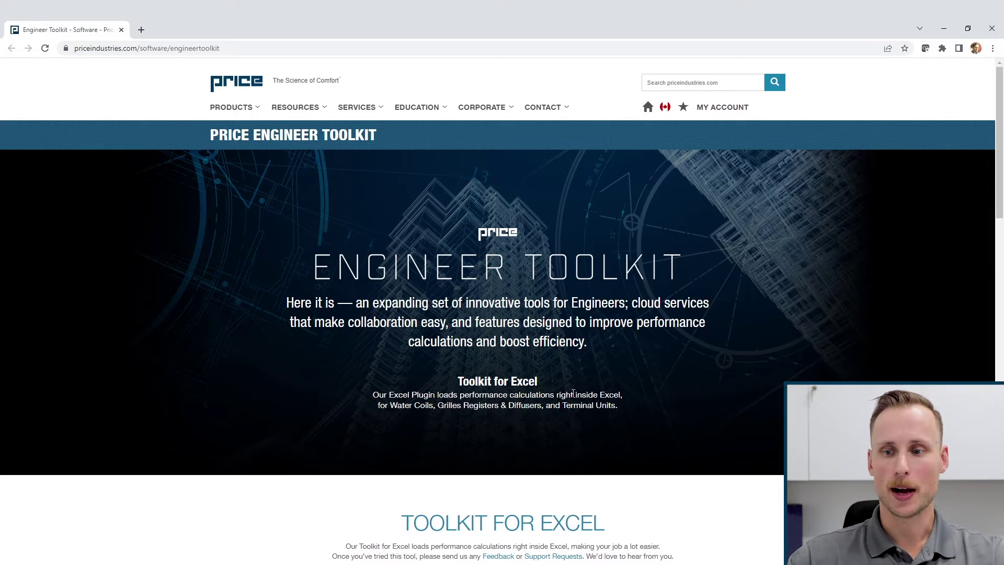
Step: Get the Price Engineer Toolkit add-in from the Toolkit for Excel download page and open it in Excel
scroll(561, 403, "down", 1)
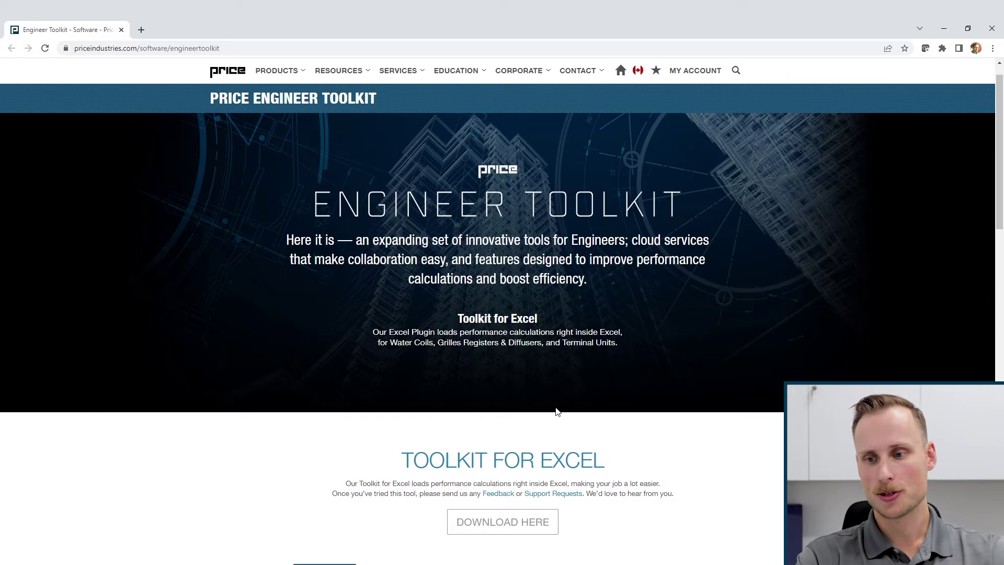
left_click(509, 527)
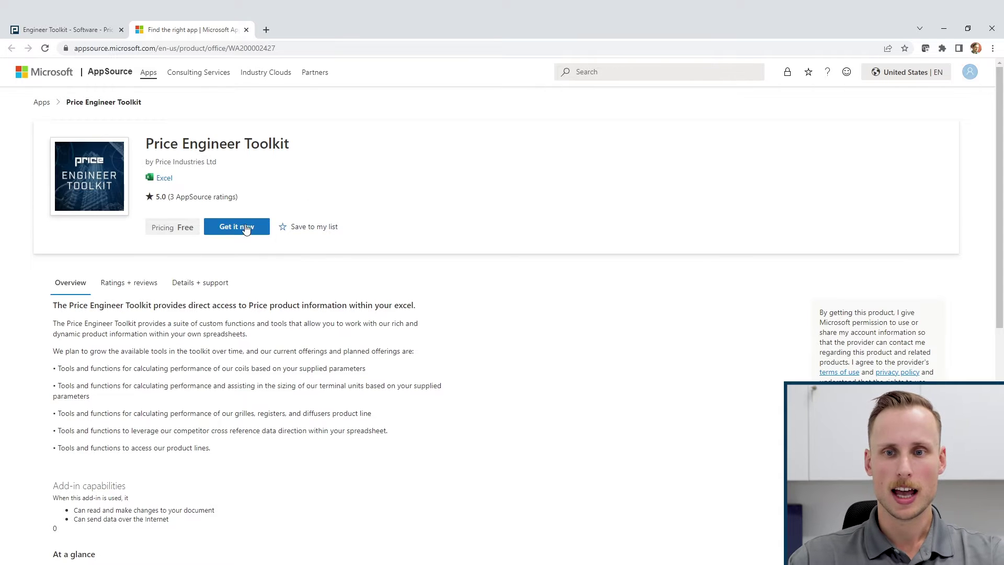
left_click(251, 227)
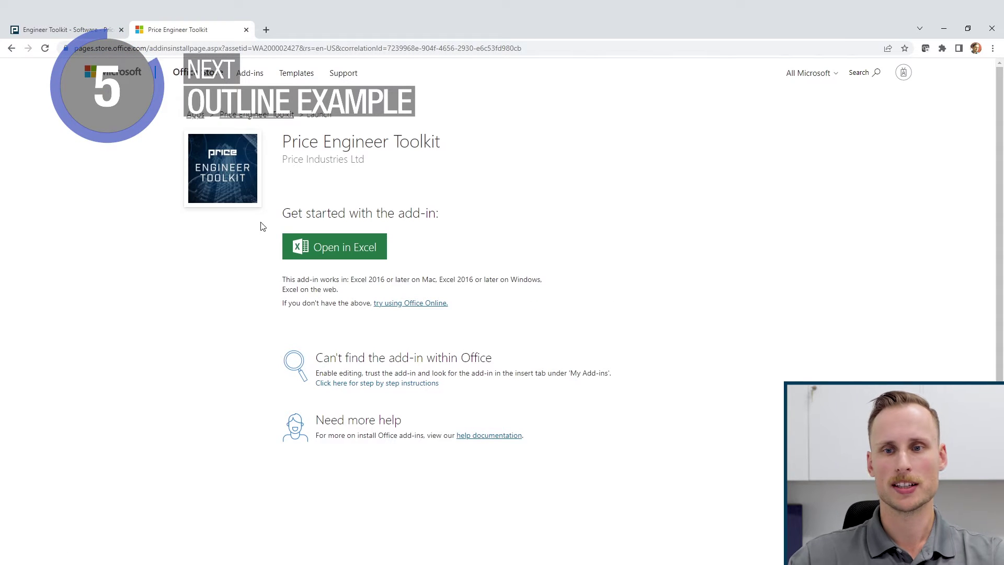
left_click(322, 258)
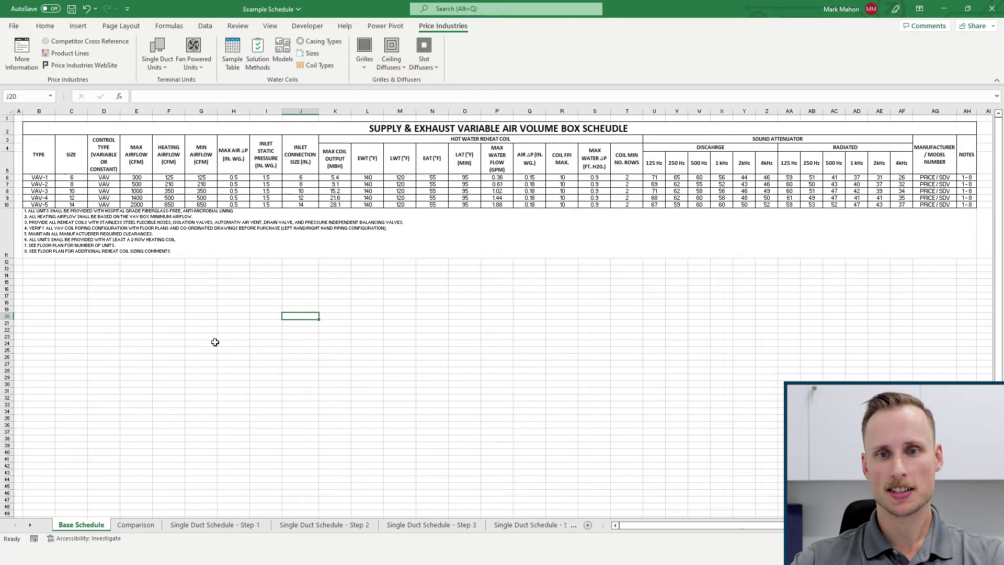
Step: Generate a single duct unit schedule with Water Coil as the reheat type and LAT as the solution method
left_click(165, 68)
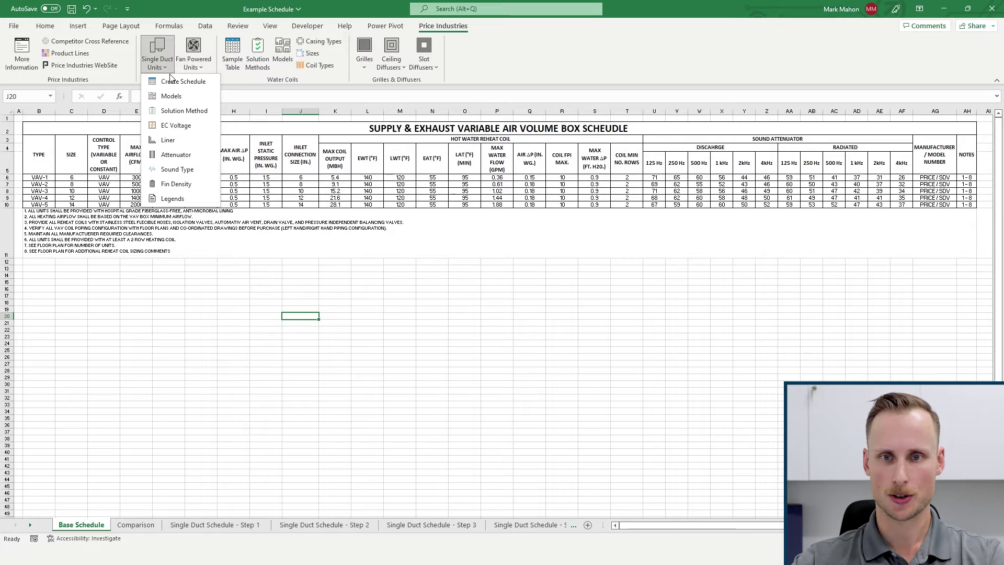
left_click(178, 83)
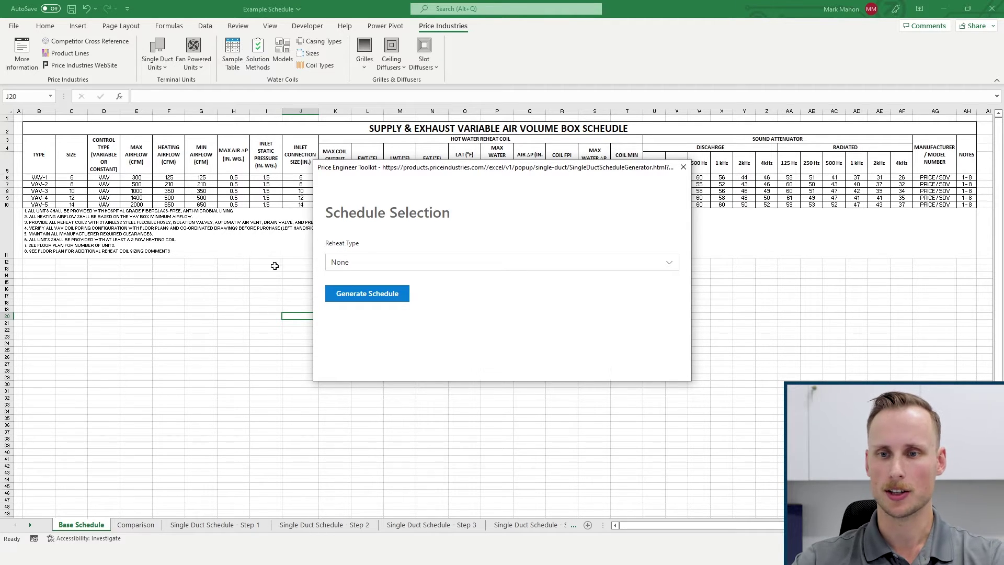
left_click(336, 267)
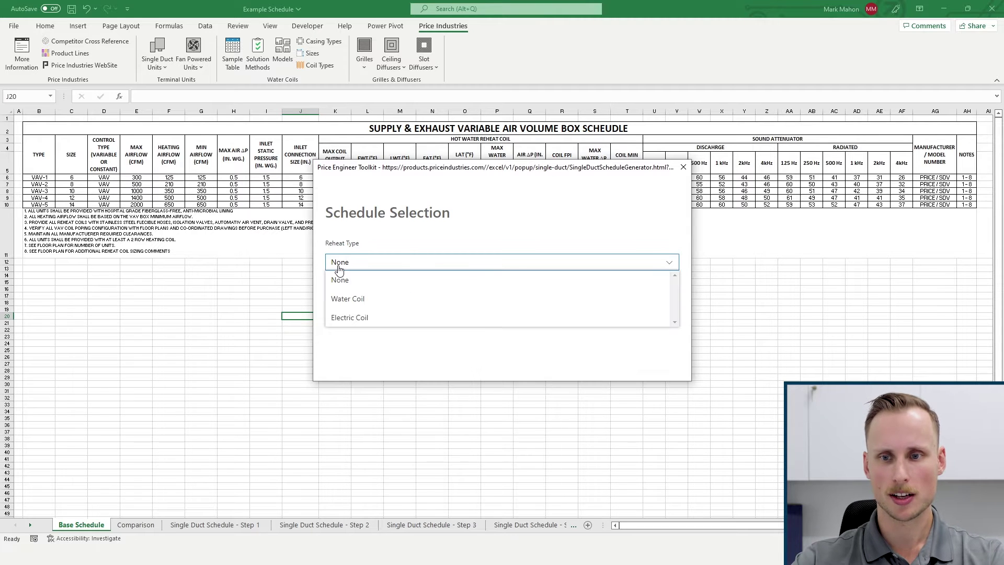
left_click(340, 299)
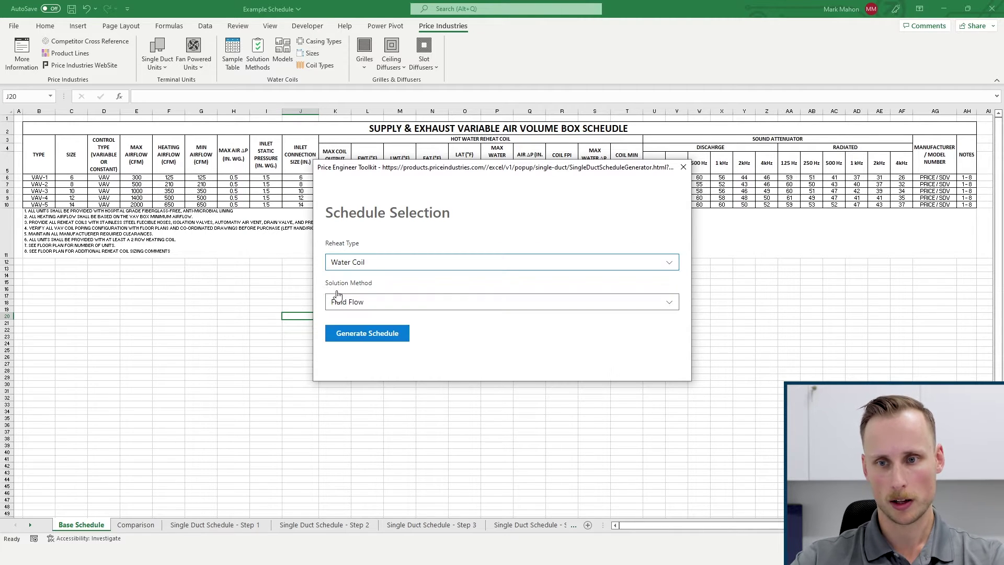
left_click(361, 306)
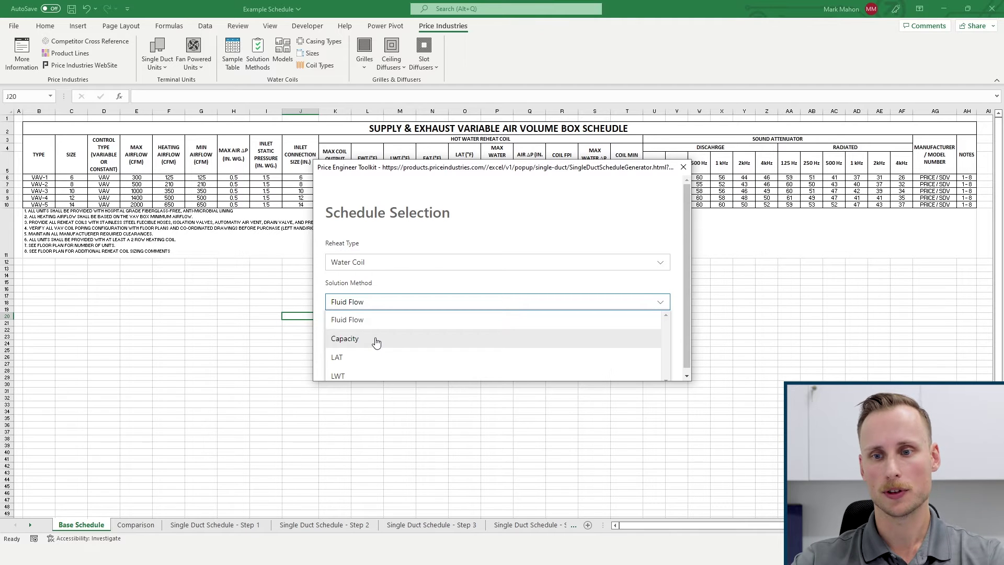
left_click(353, 361)
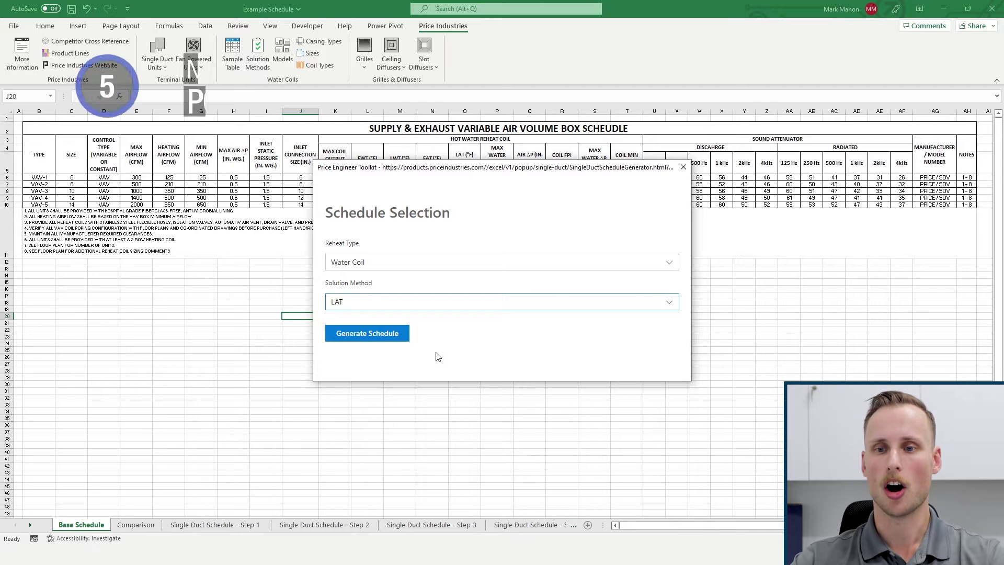
left_click(398, 340)
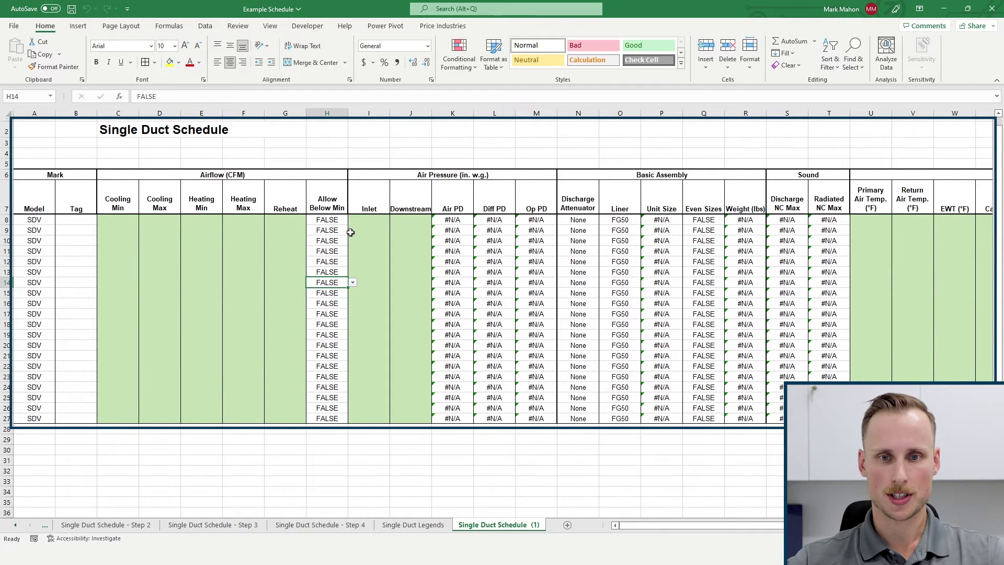
Step: Enter a cooling minimum airflow of 500 CFM and a cooling maximum of 1000 CFM in row 9 of the single duct schedule
left_click(225, 273)
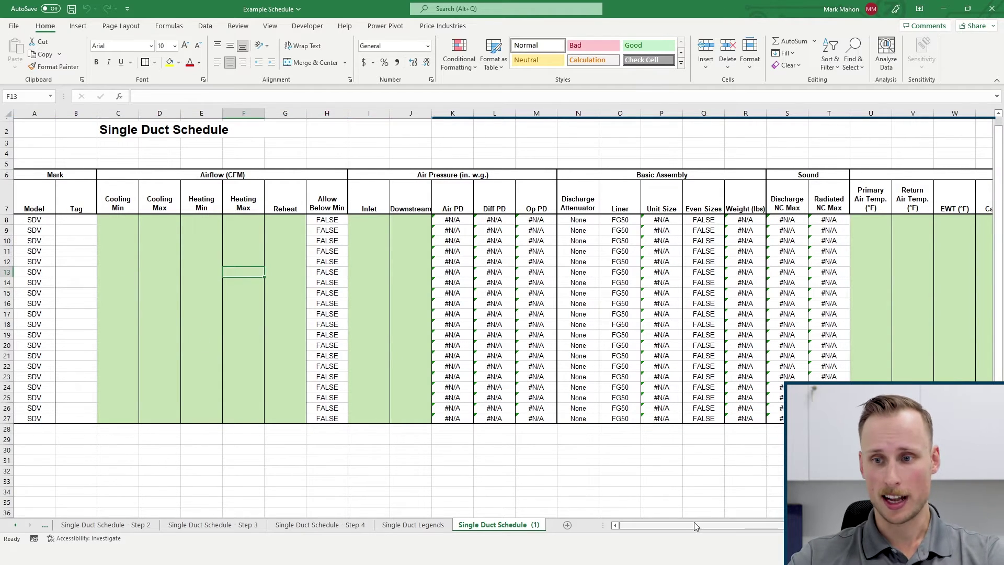
left_click_drag(690, 526, 797, 530)
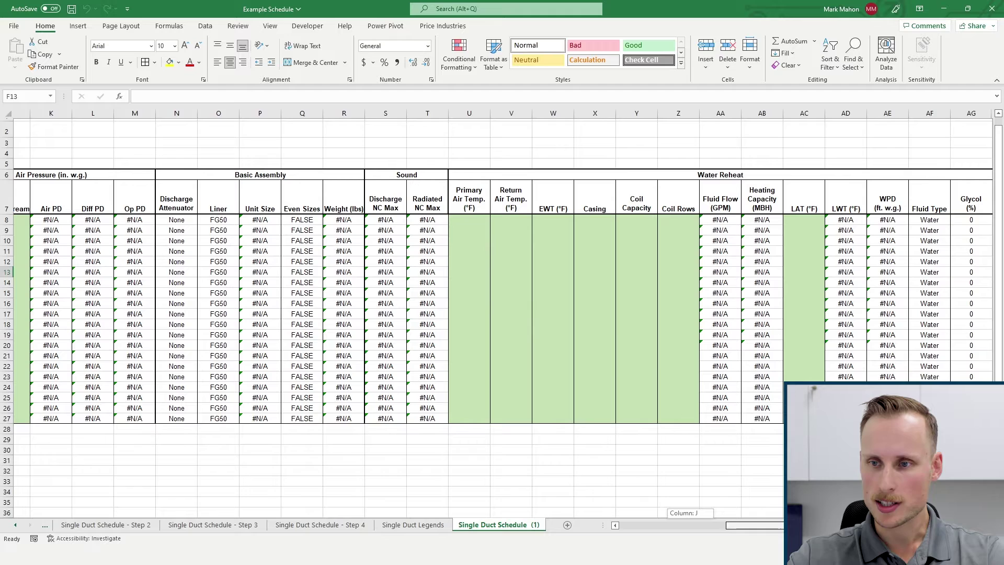
left_click_drag(798, 531, 704, 529)
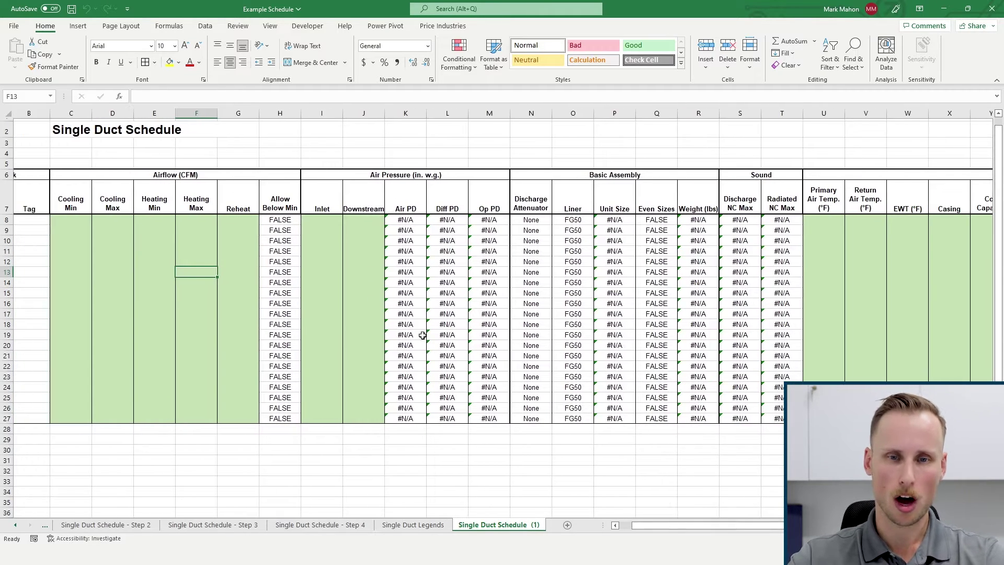
left_click(68, 230)
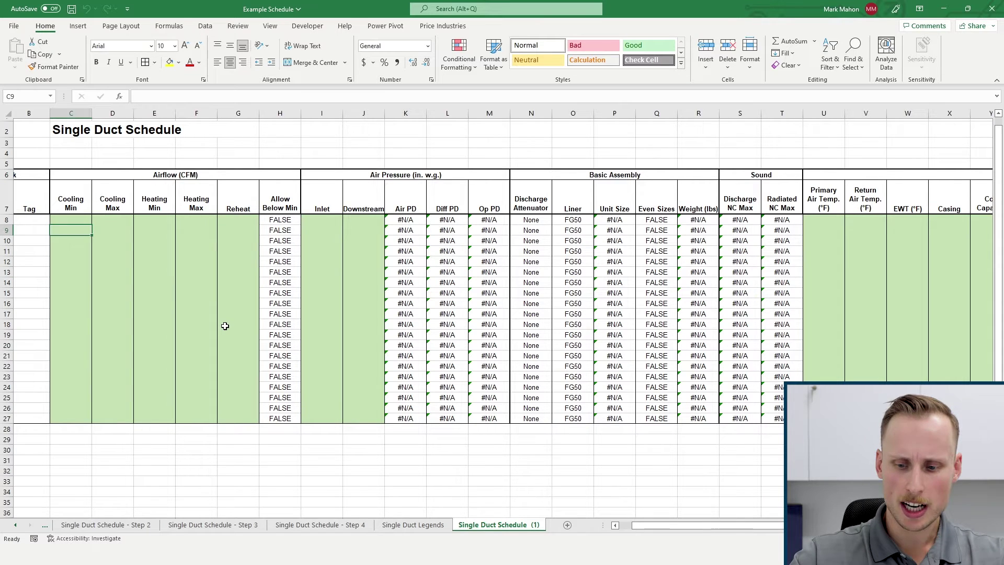
type("500")
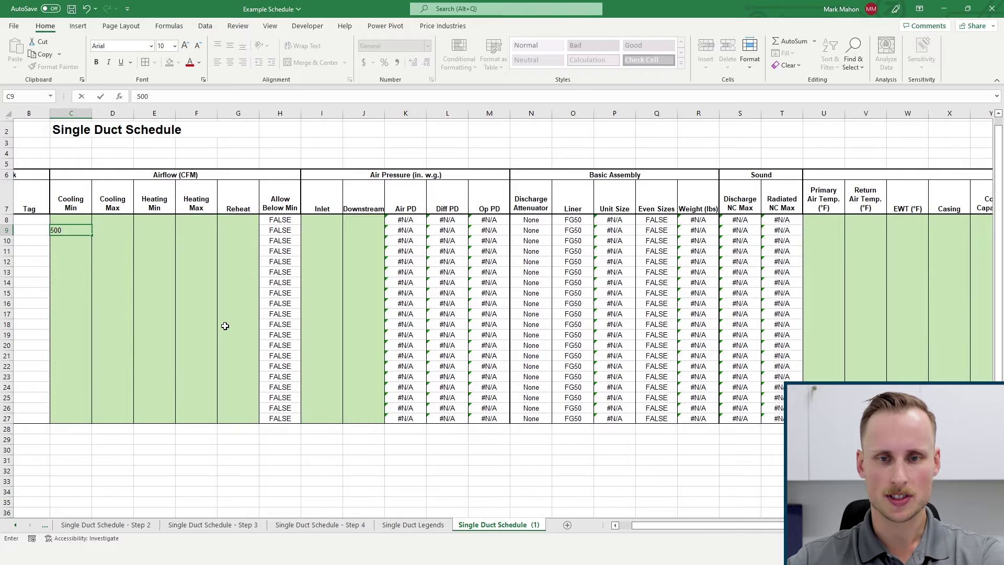
key("Tab")
type("100")
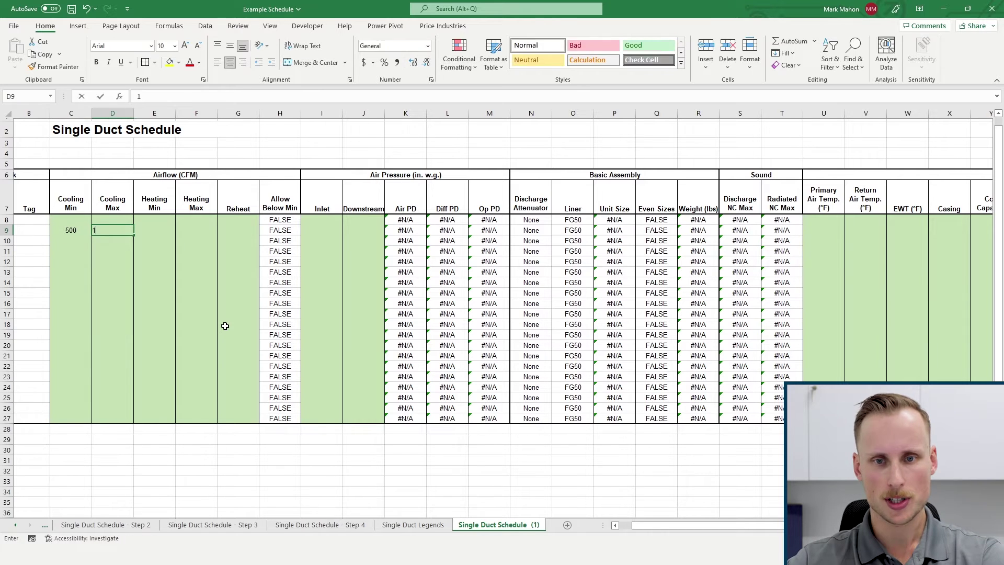
key("Tab")
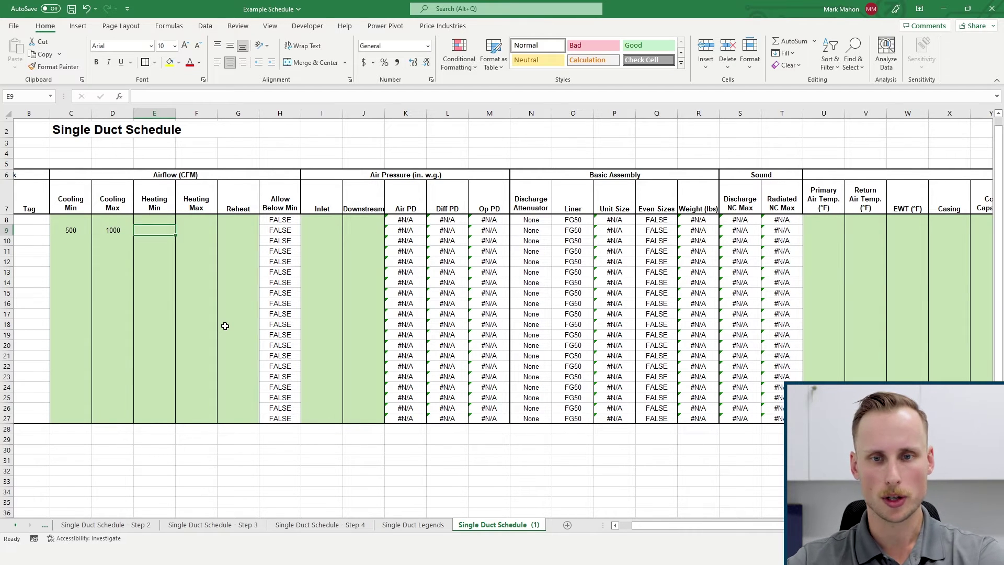
Step: Enter 500 CFM for the heating minimum, heating maximum and reheat airflows in row 9
type("5000")
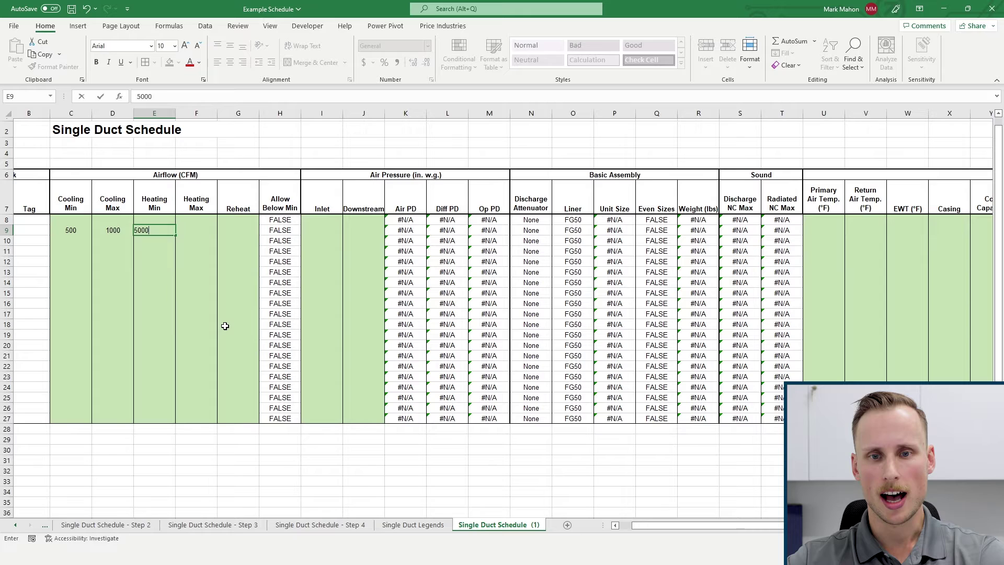
key("Tab")
key("shift+Tab")
type("500")
key("Tab")
type("50")
key("Tab")
type("5")
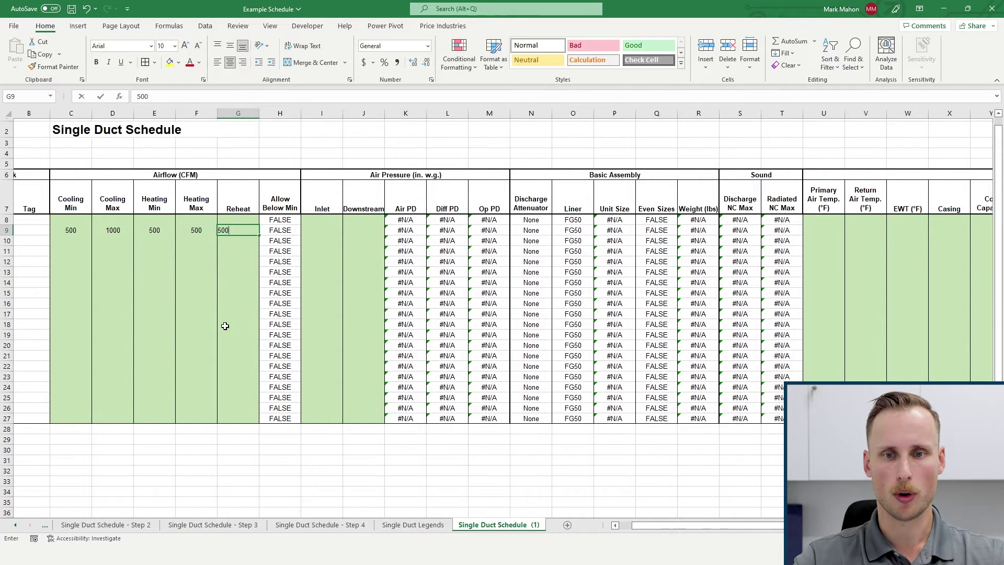
key("Tab")
Step: Change the heating minimum airflow in row 9 to 250 CFM
key("shift+Tab")
key("shift+Tab")
key("shift+Tab")
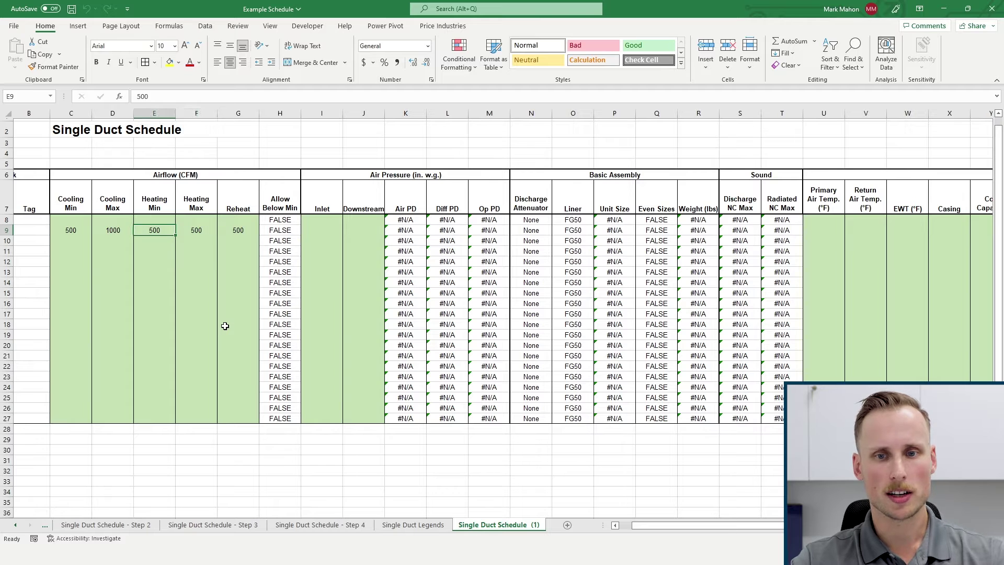
key("Tab")
key("shift+Tab")
type("0")
key("Tab")
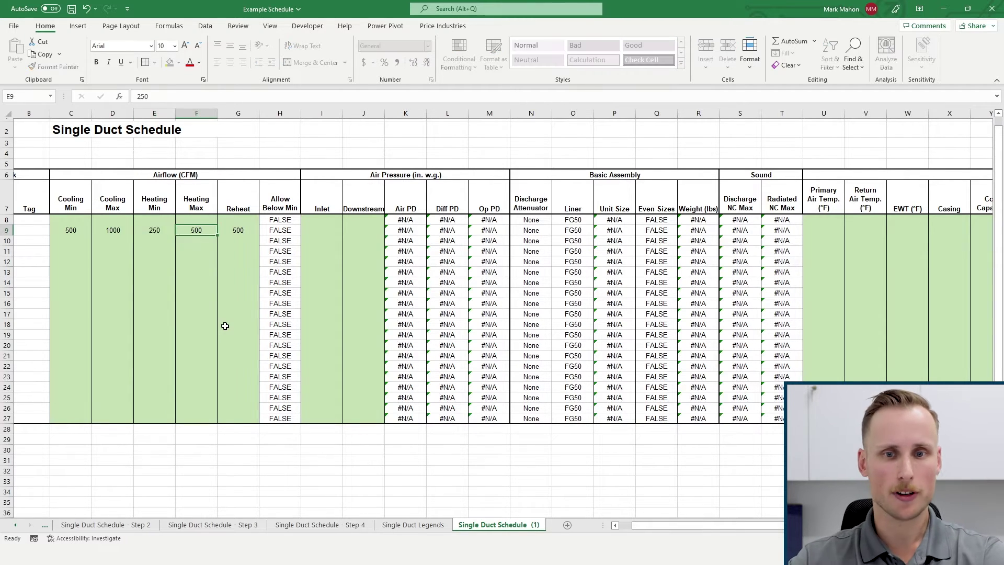
Step: Enter an inlet air pressure of 1.25 in. w.g. and a downstream pressure of 0.25 in. w.g. in row 9
key("Tab")
key("Tab")
key("Tab")
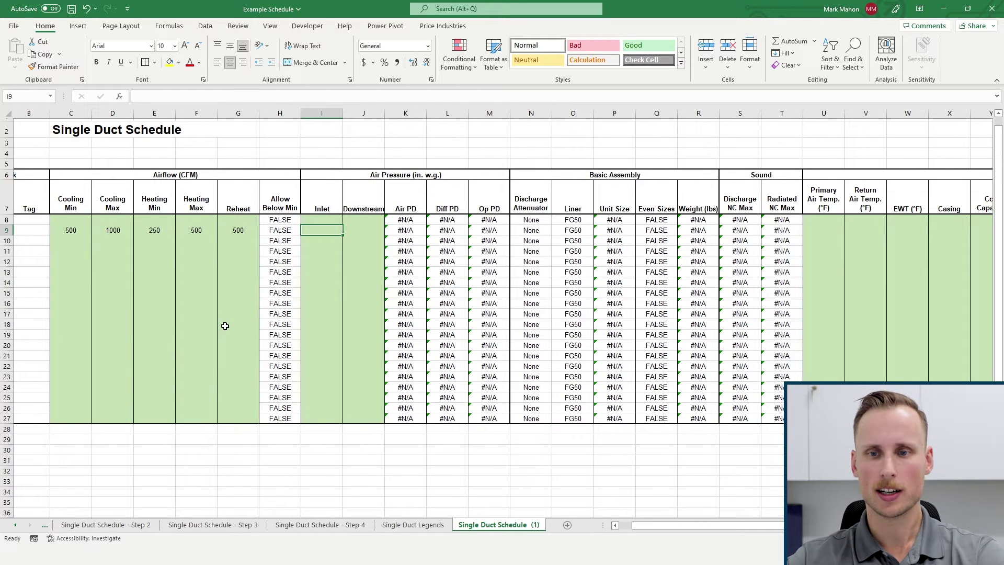
type("1.25")
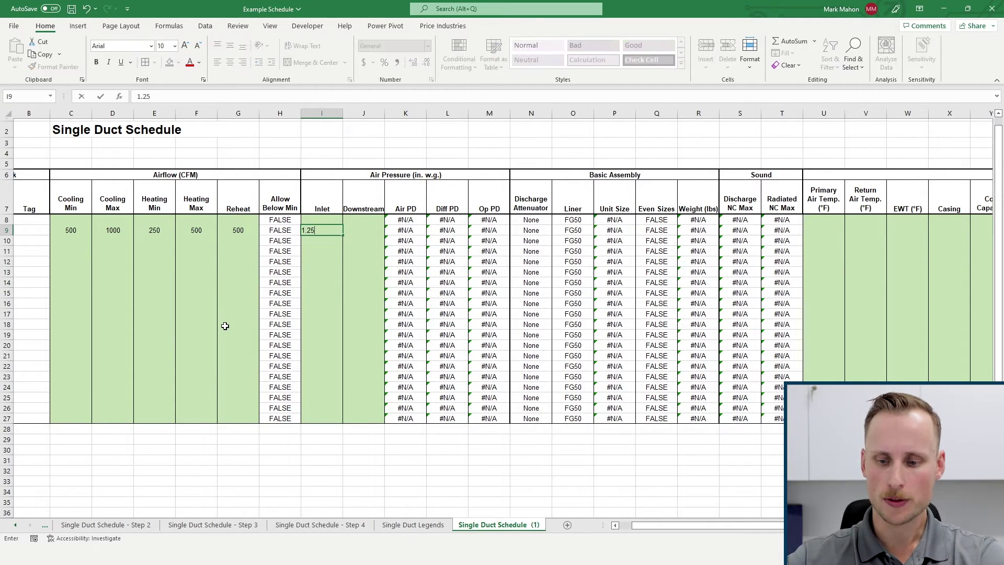
key("Tab")
type("0.2")
key("Tab")
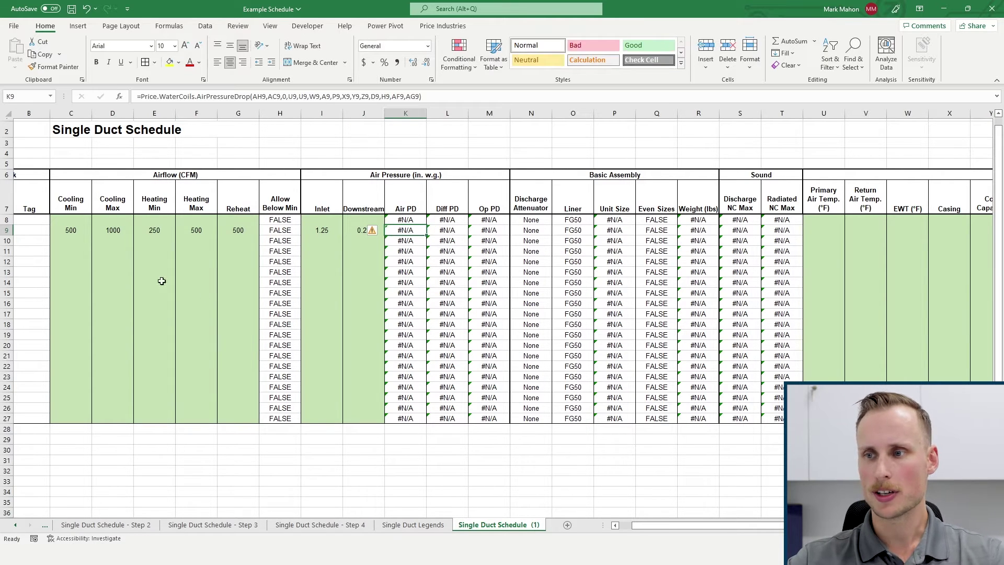
Step: Look over the Water Reheat columns in row 9, from Primary Air Temp. through Glycol
left_click(811, 228)
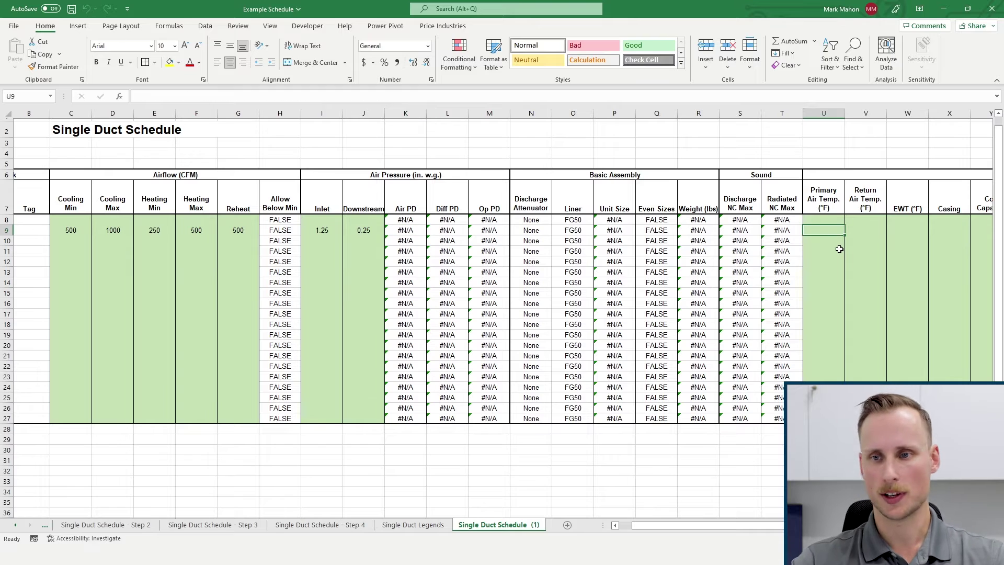
key("Tab")
key("Tab")
key("Tab")
key("Tab")
key("Tab")
key("Tab")
key("Tab")
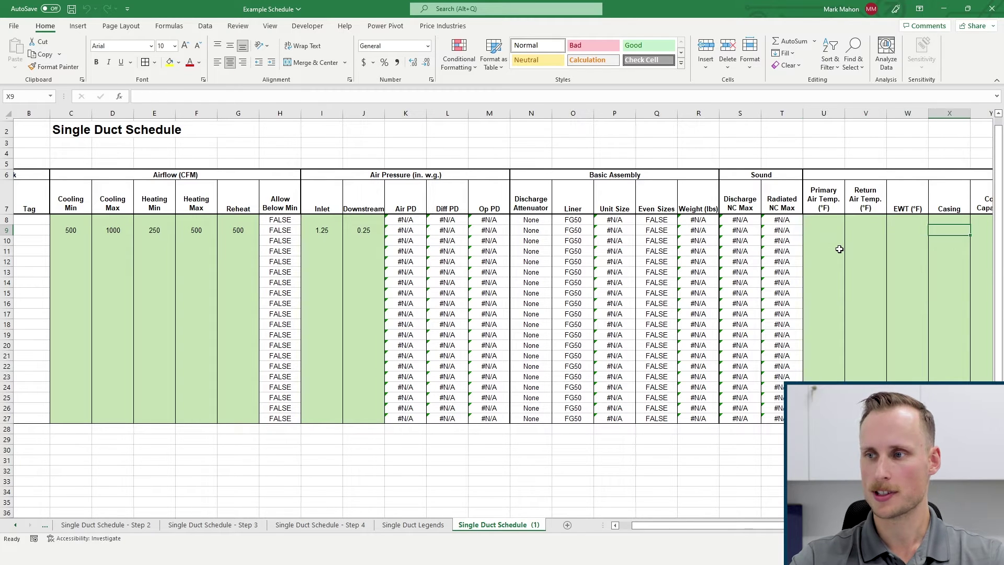
key("Tab")
key("Tab")
key("Tab")
key("Tab")
key("Tab")
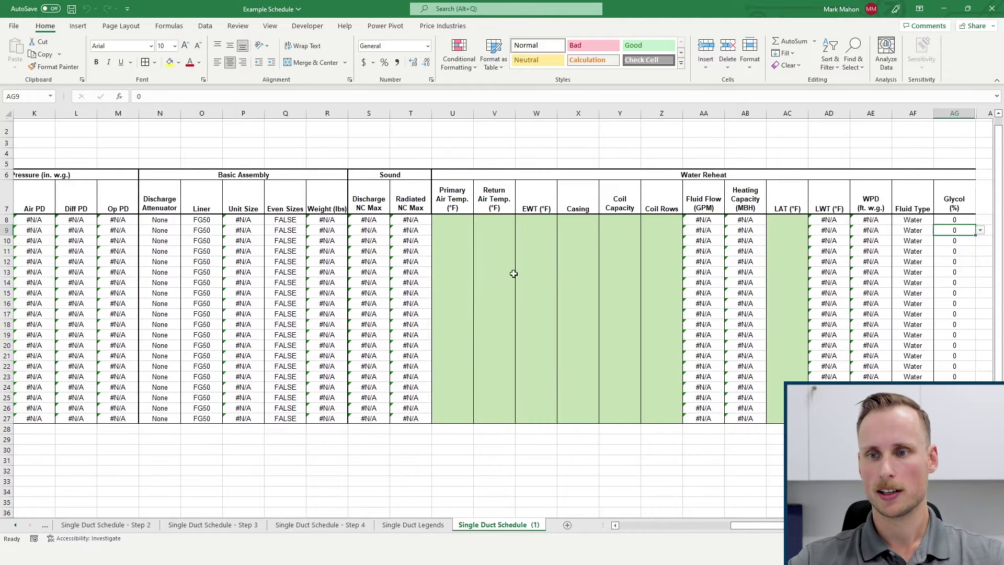
Step: Enter a primary air temperature of 55 °F, return air temperature of 75 °F and EWT of 140 °F in row 9
left_click(453, 229)
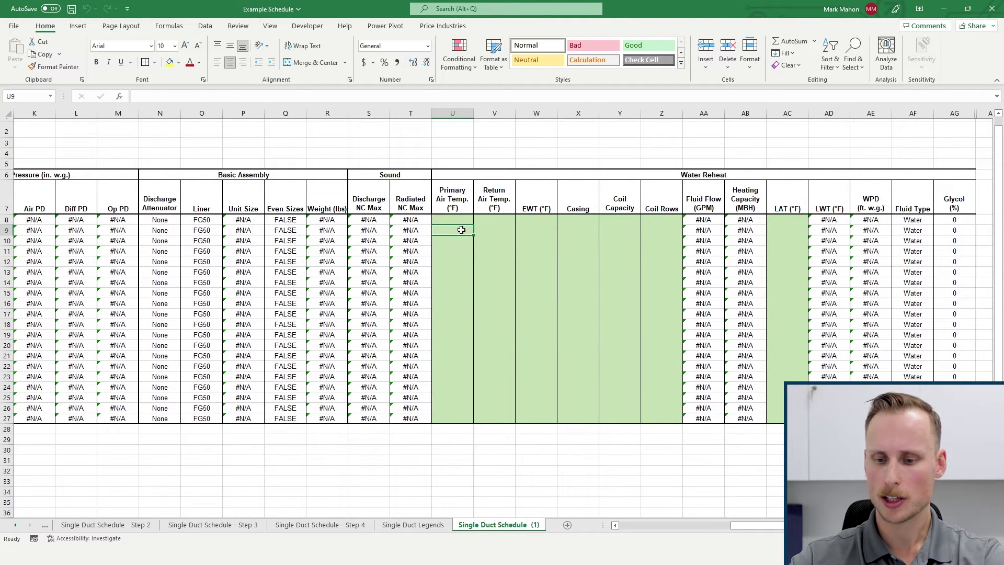
type("55")
key("Tab")
type("75")
key("Tab")
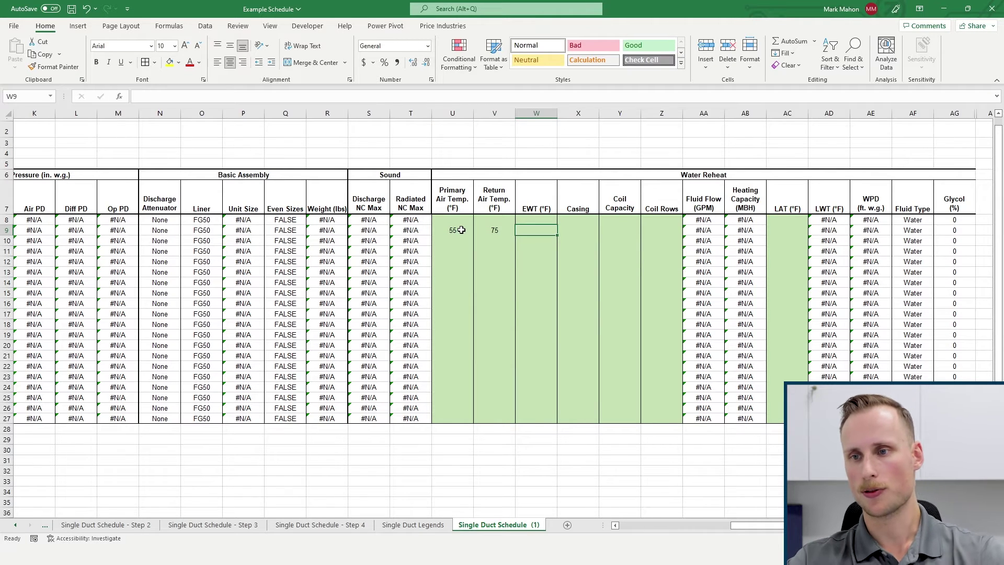
type("140")
key("Tab")
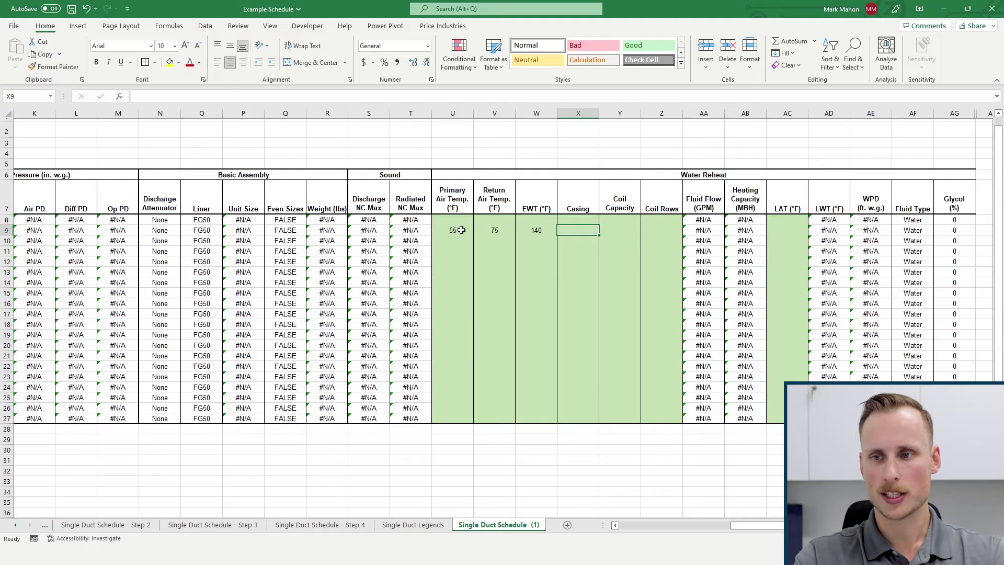
Step: Set the row 9 water coil to standard casing, standard coil capacity and 2 coil rows
type("standard")
key("Tab")
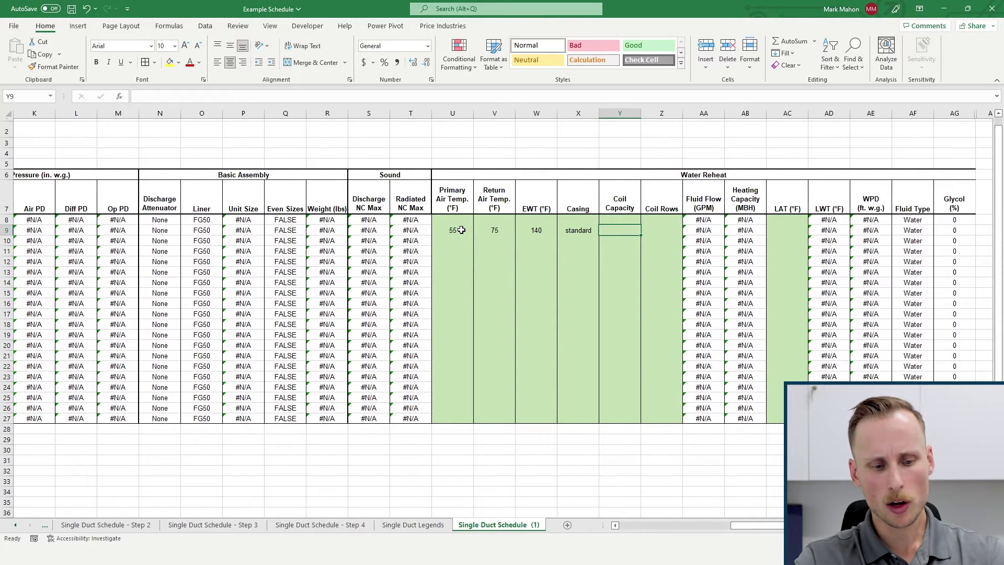
type("standard")
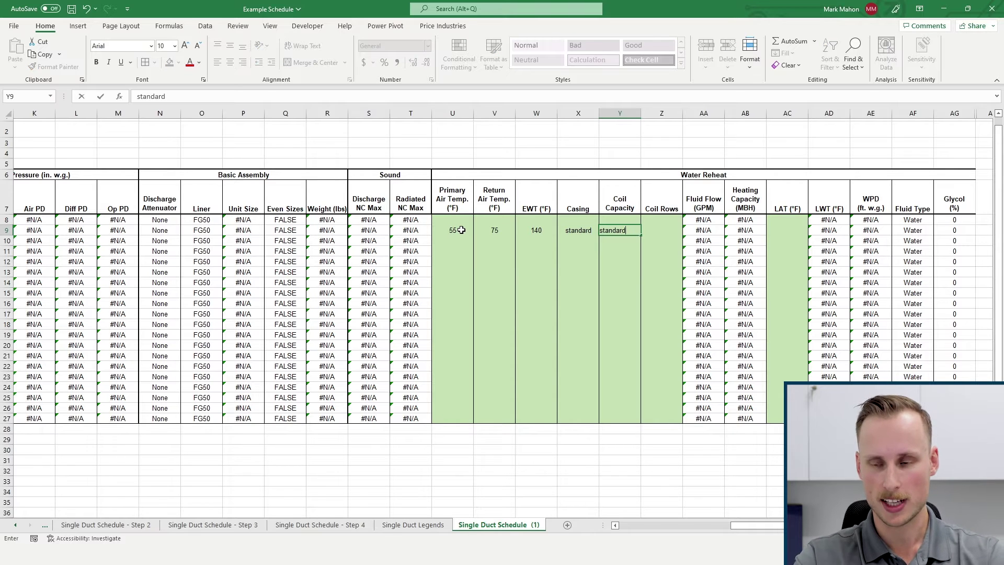
key("Tab")
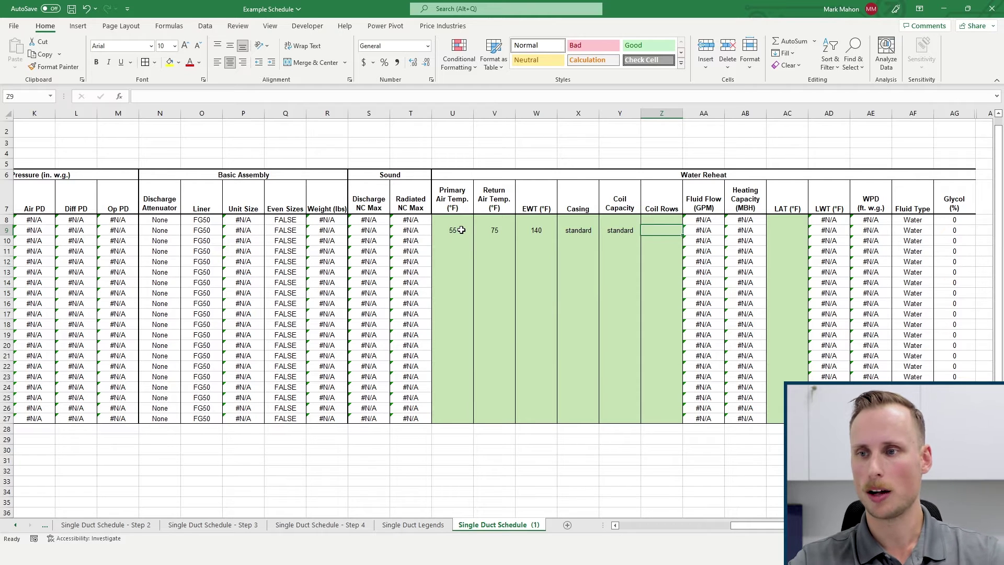
type("2")
key("Tab")
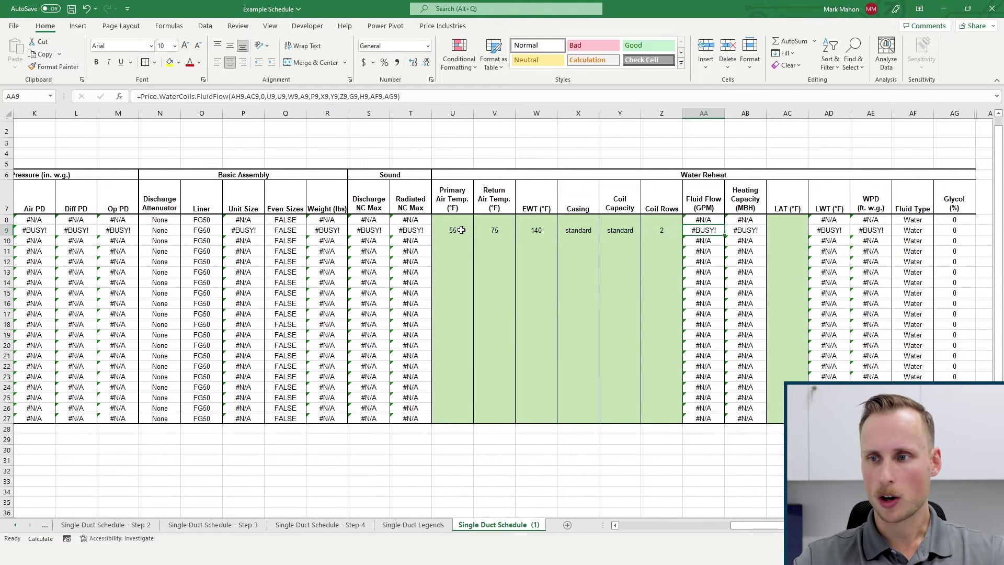
Step: Enter a leaving air temperature (LAT) of 95 °F for the water coil in row 9
key("Tab")
key("Tab")
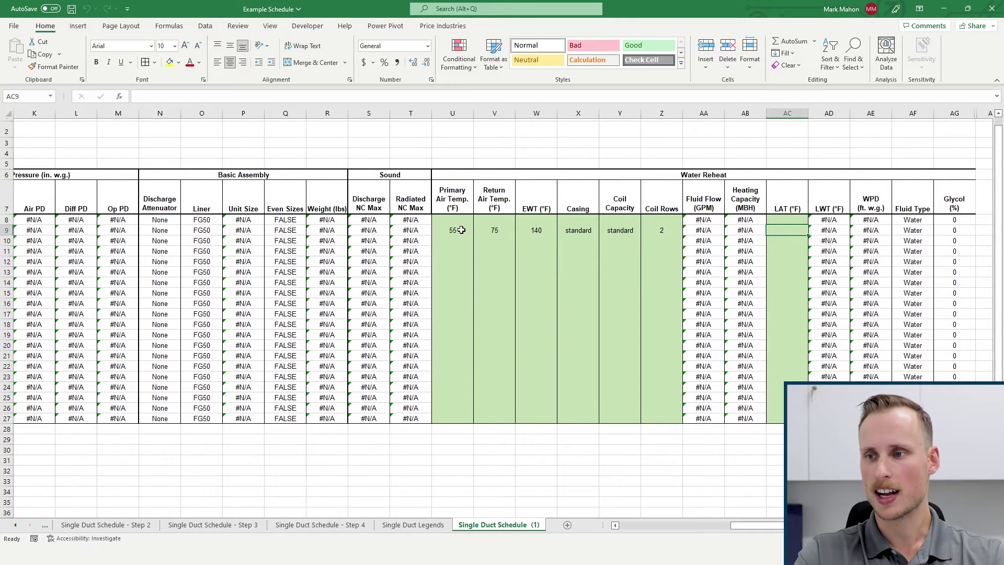
type("95")
key("Return")
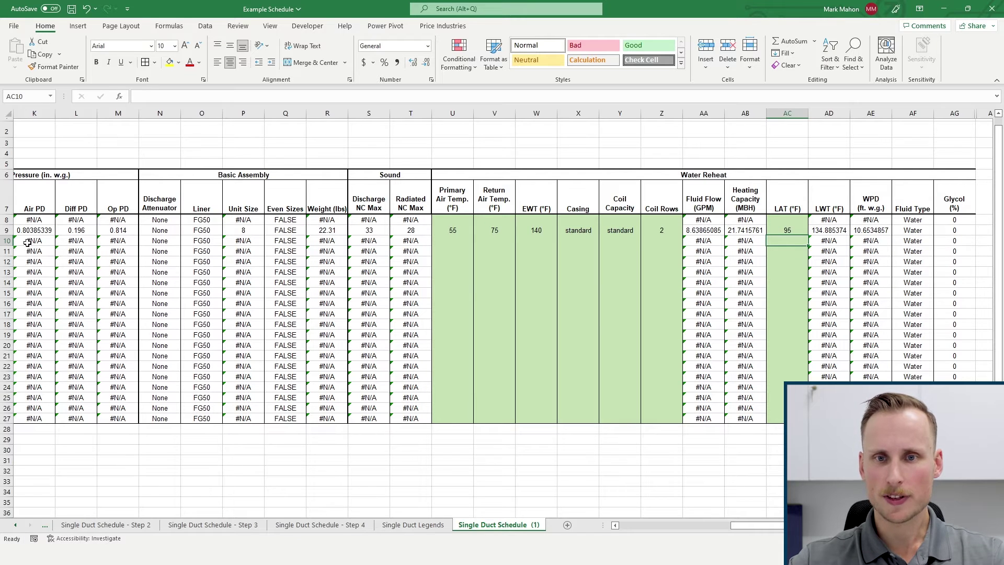
Step: Highlight the whole of row 9 in yellow and look over its calculated water reheat results
left_click(7, 230)
left_click(170, 61)
left_click(621, 278)
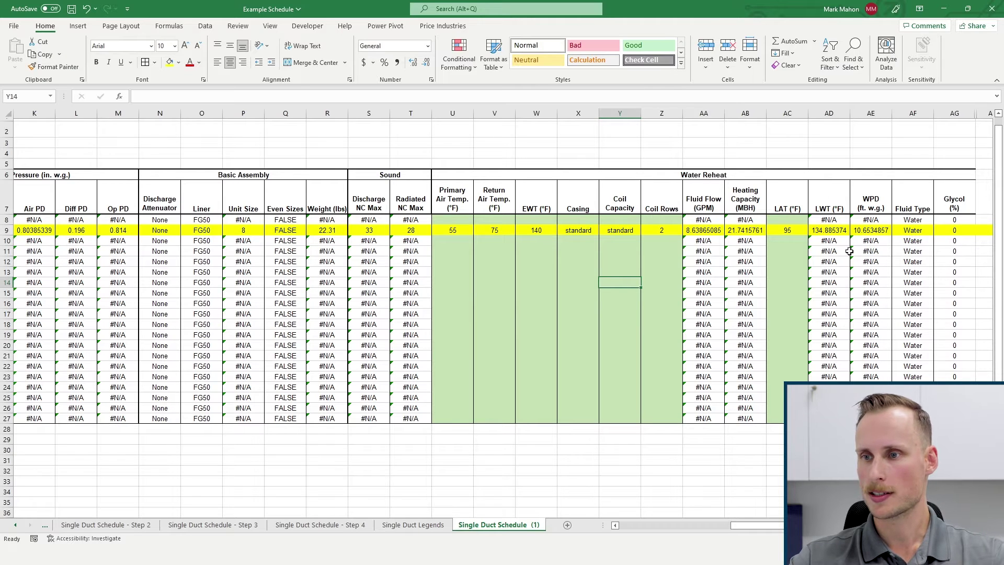
left_click_drag(834, 231, 657, 232)
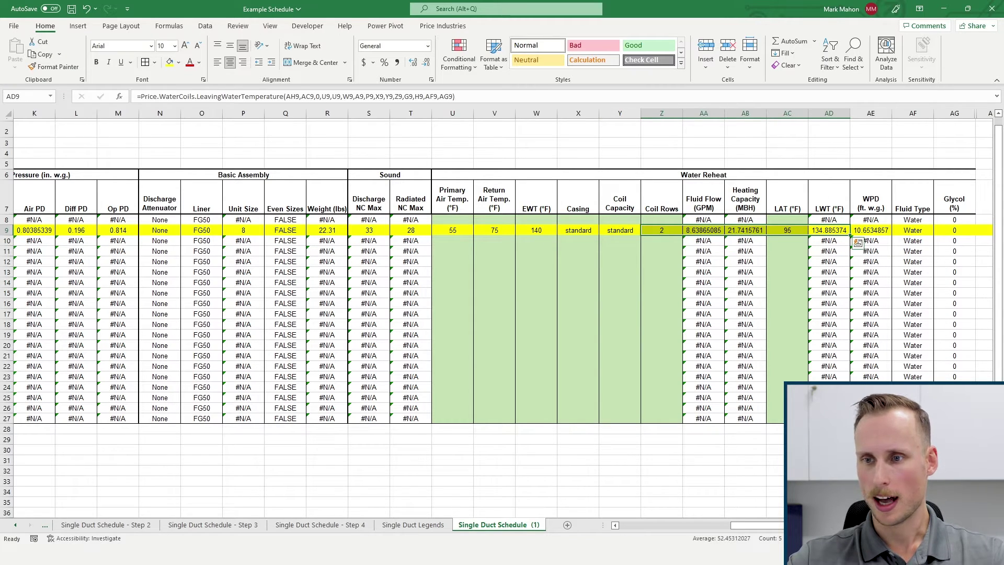
scroll(522, 298, "left", 5)
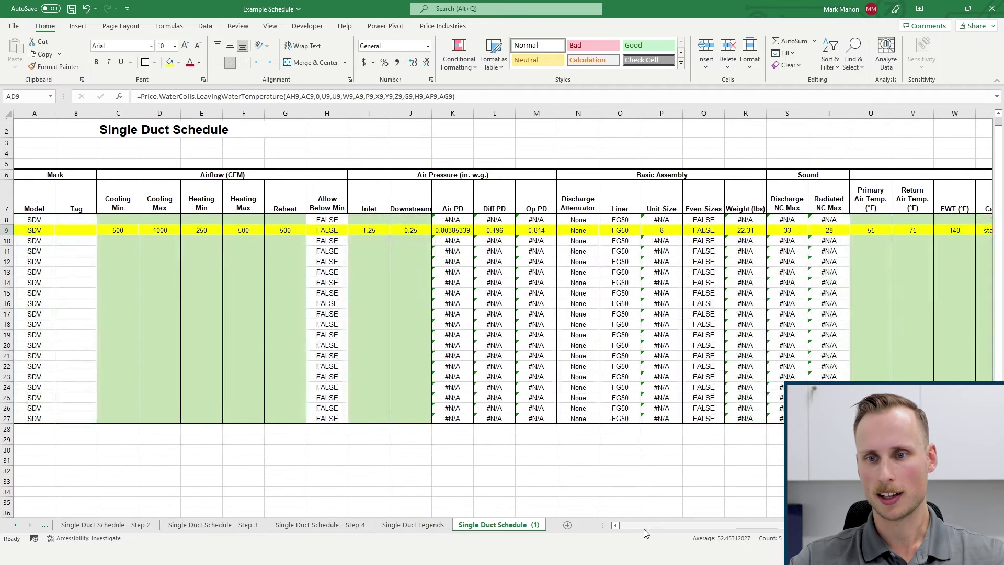
left_click(522, 298)
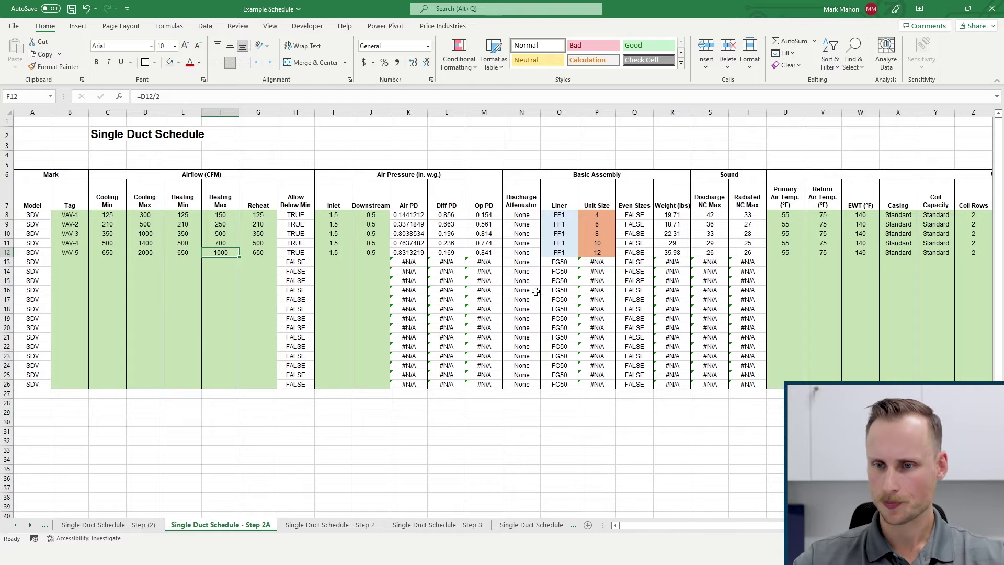
Step: Extend the tag series in column B from VAV-5 down to VAV-15 in row 22
left_click(442, 271)
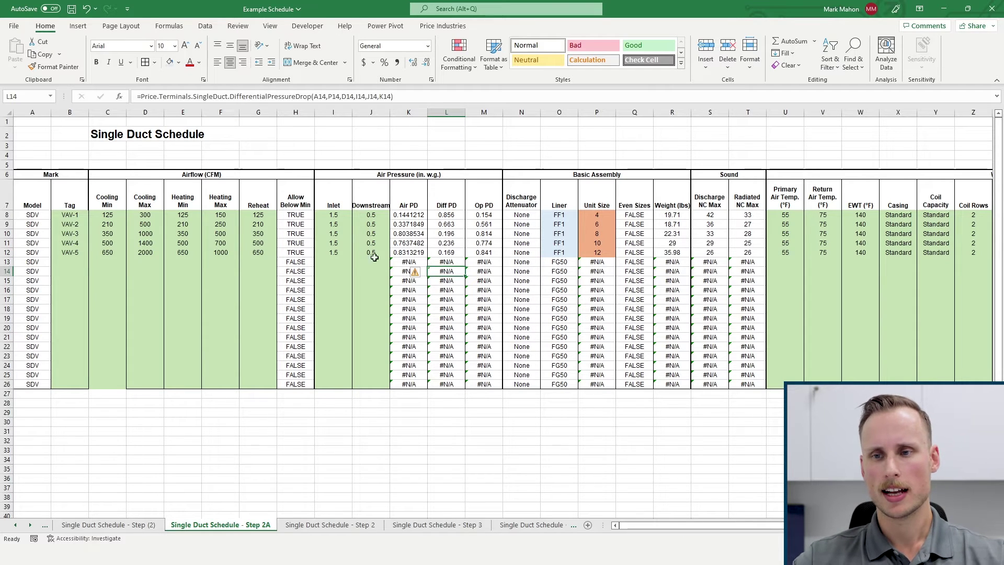
left_click(408, 243)
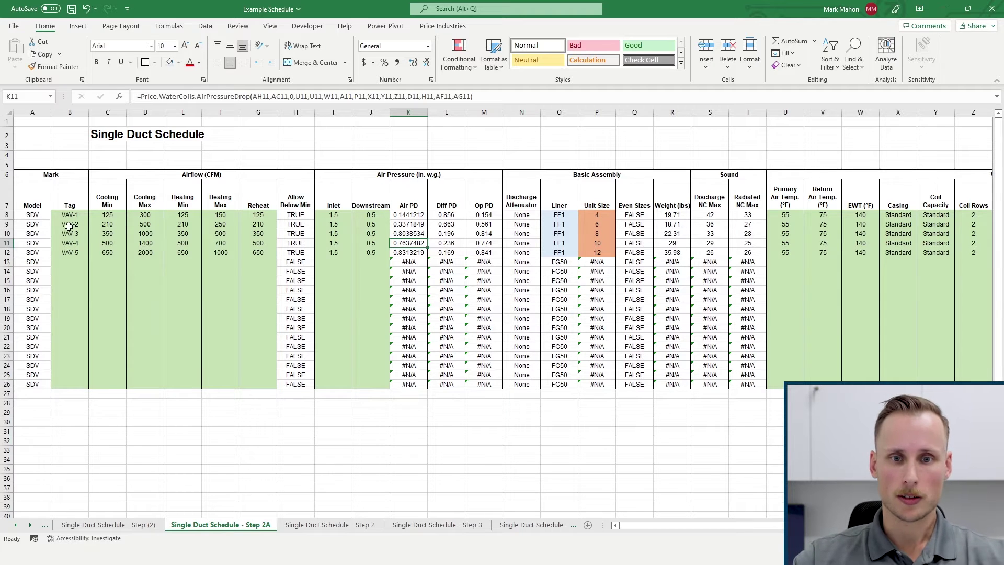
left_click_drag(71, 226, 84, 352)
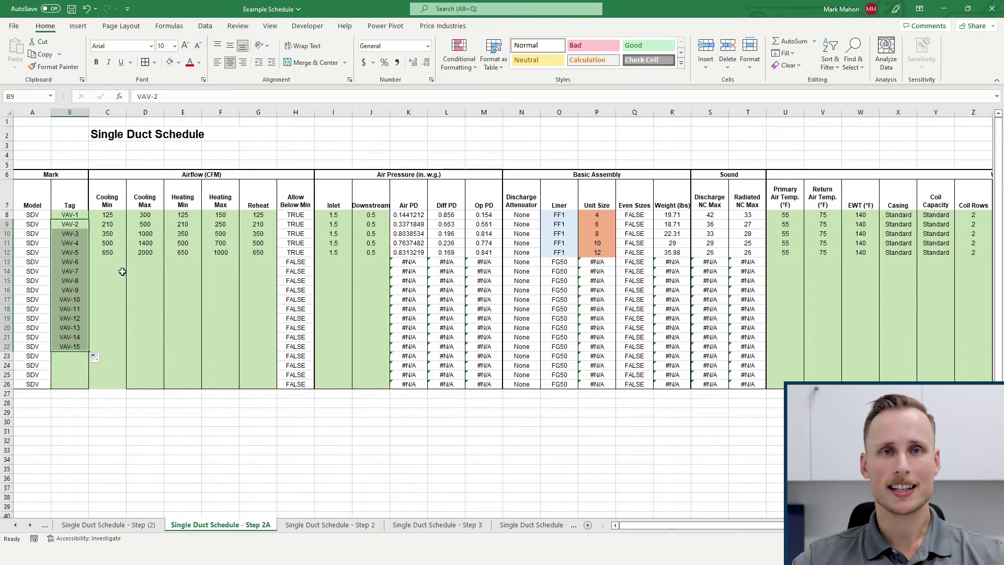
left_click(76, 261)
left_click_drag(69, 224, 78, 255)
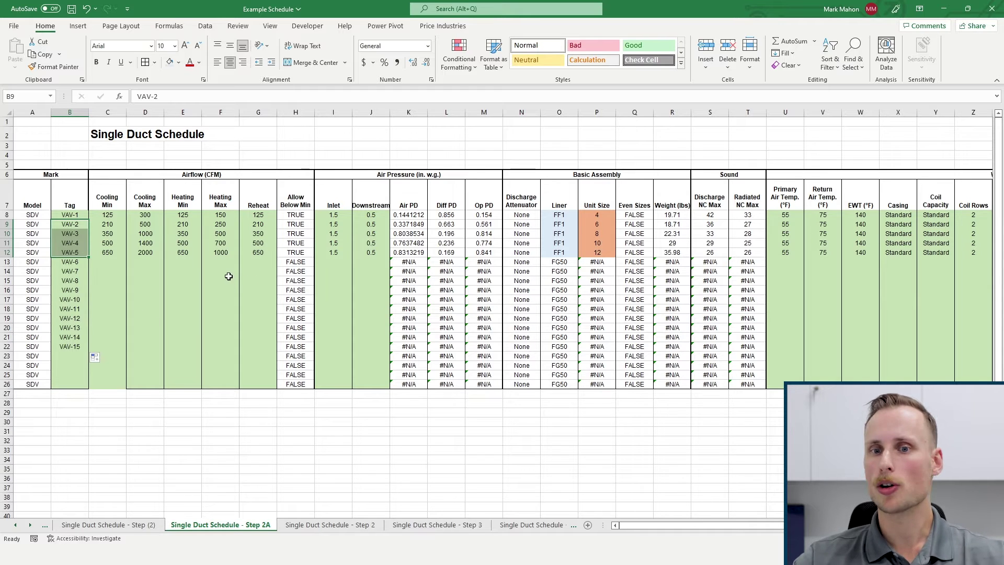
left_click(333, 302)
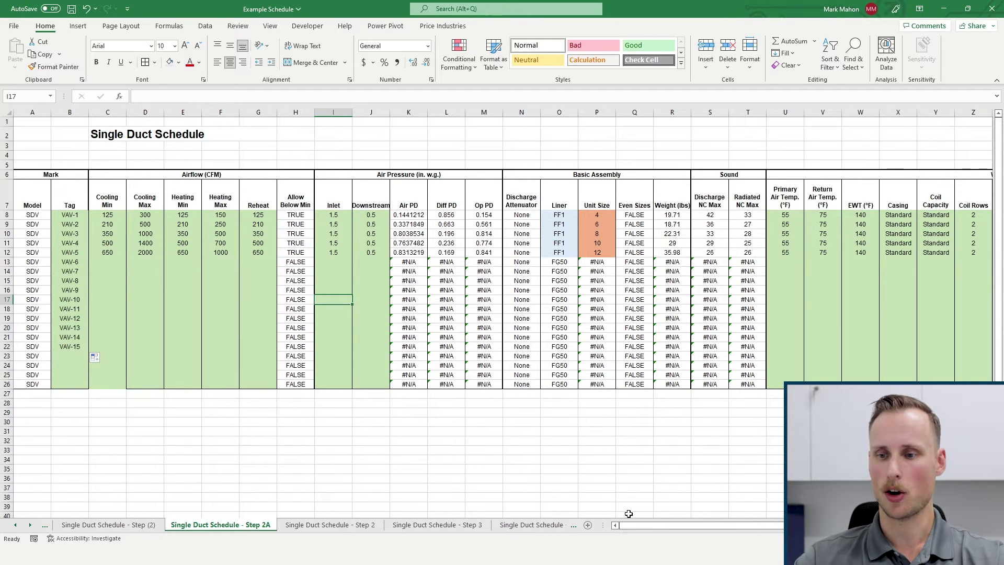
Step: Switch the VAV-1 liner to FG50 and back to FF1 to compare the sound values
left_click_drag(661, 526, 696, 528)
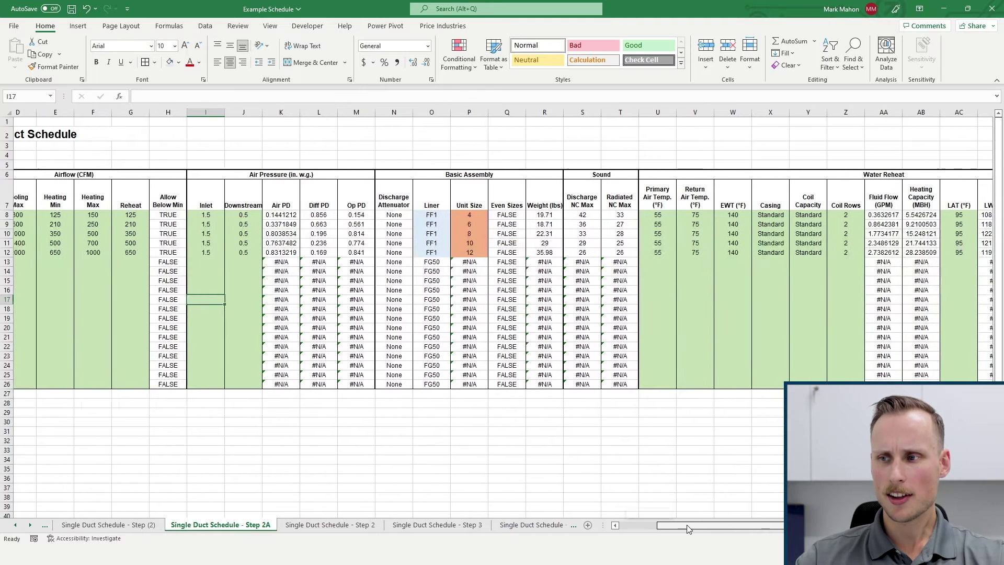
left_click_drag(432, 215, 433, 255)
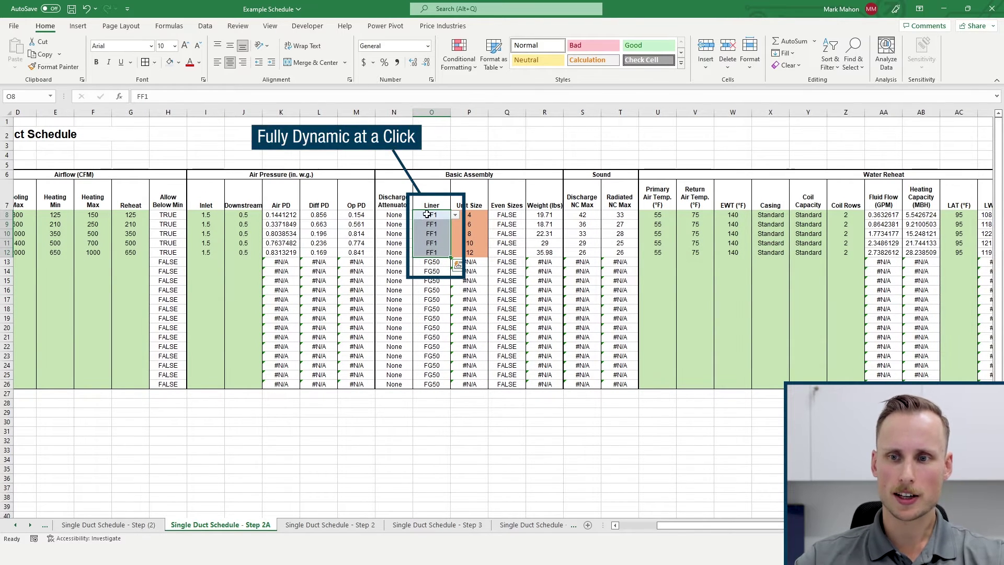
left_click(455, 215)
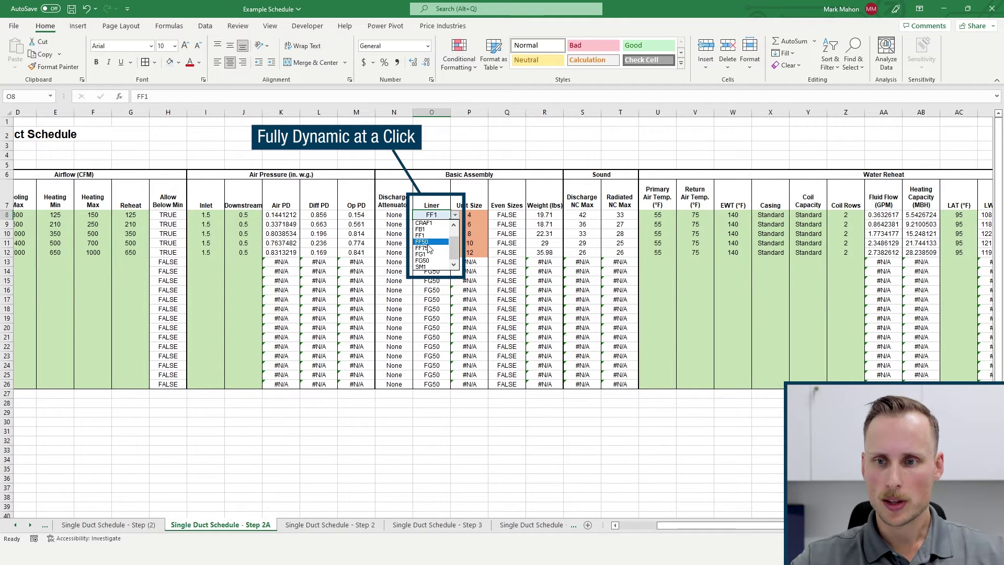
left_click(431, 261)
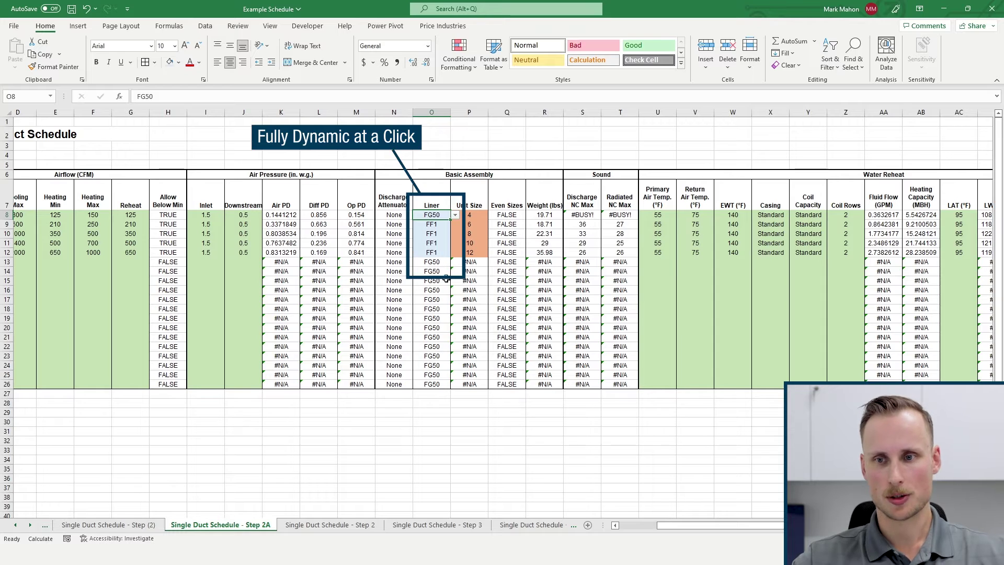
left_click(454, 215)
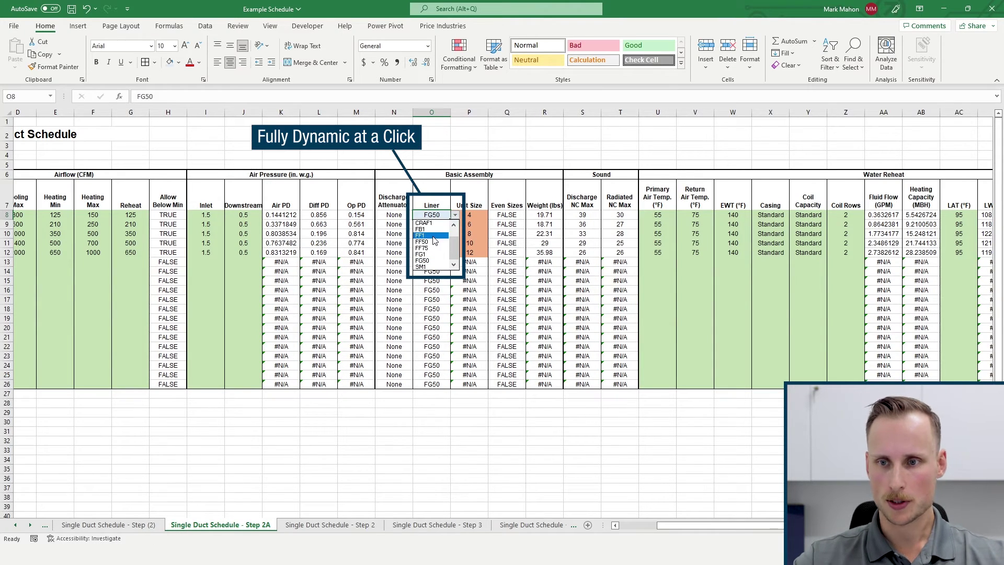
left_click(432, 235)
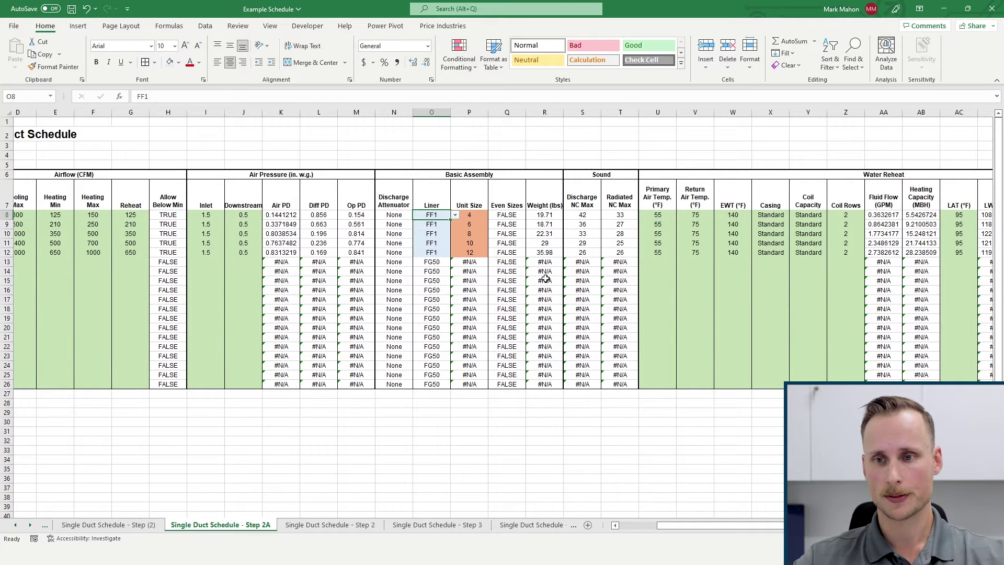
Step: Inspect the arguments of the InletSize formula behind the VAV-1 unit size
left_click(479, 216)
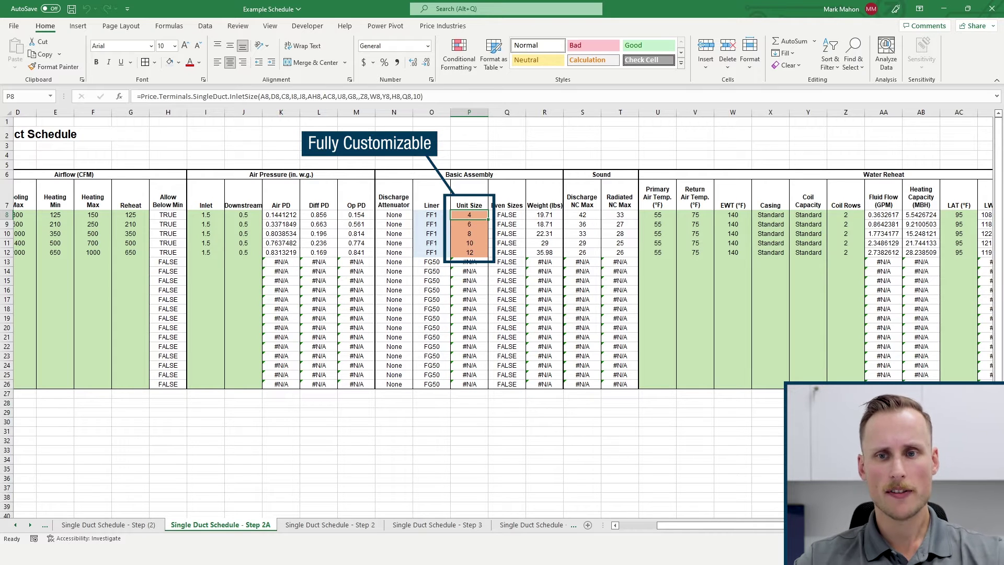
left_click(267, 99)
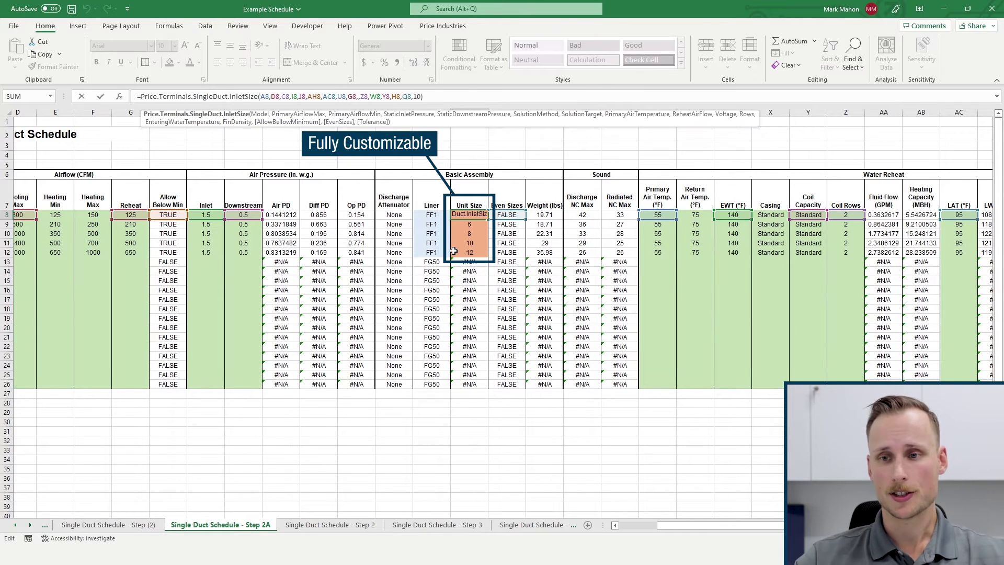
key("ctrl+Return")
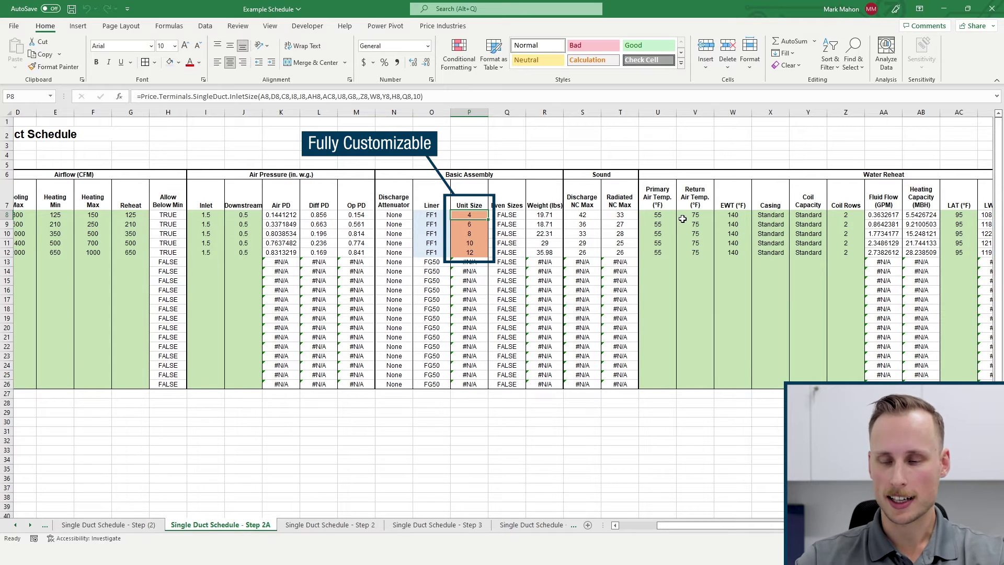
Step: Override the unit sizes of VAV-1 to VAV-5 with 6, 8, 10, 12 and 14
key("ctrl+c")
key("Down")
key("ctrl+v")
key("Down")
key("ctrl+v")
key("Down")
key("ctrl+v")
key("Down")
key("ctrl+v")
key("Right")
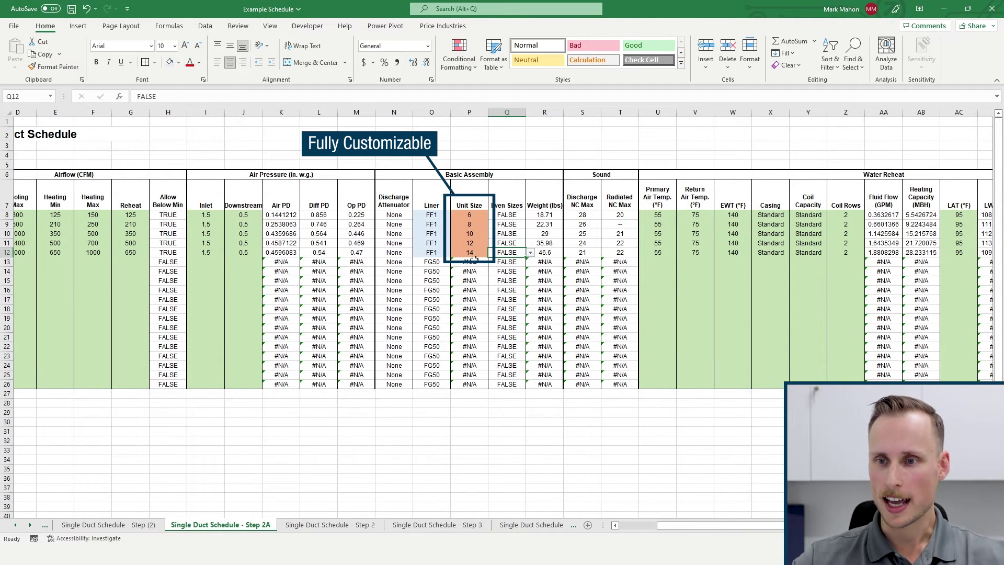
left_click(469, 214)
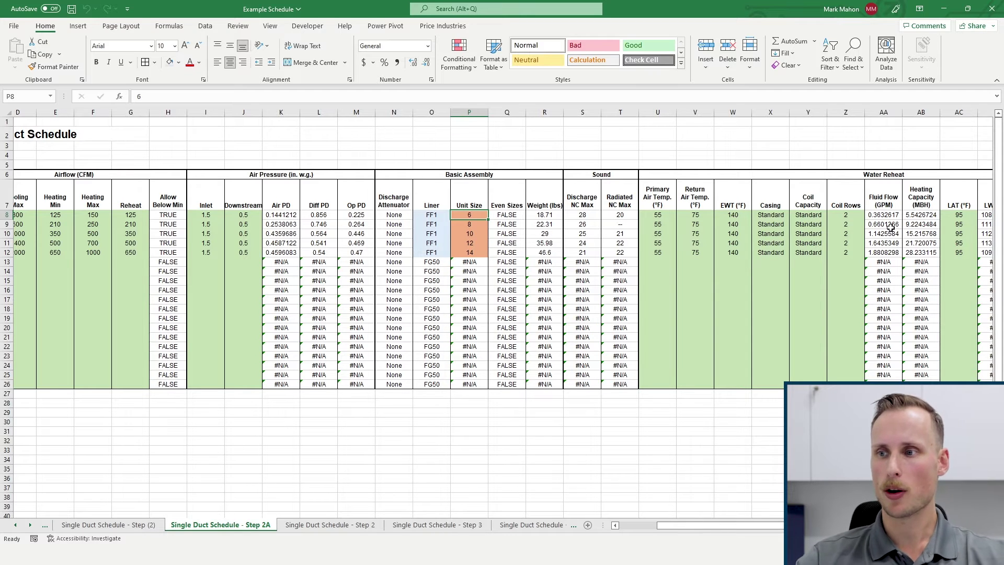
Step: Try to hide rows 13 to 26, which have no airflow inputs, below VAV-5
scroll(473, 262, "right", 4)
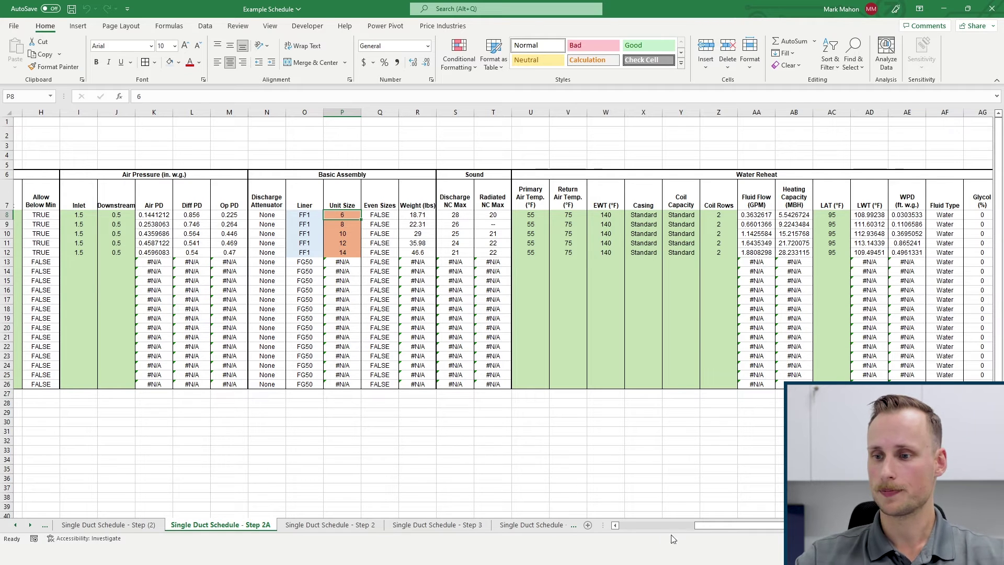
left_click_drag(721, 525, 621, 535)
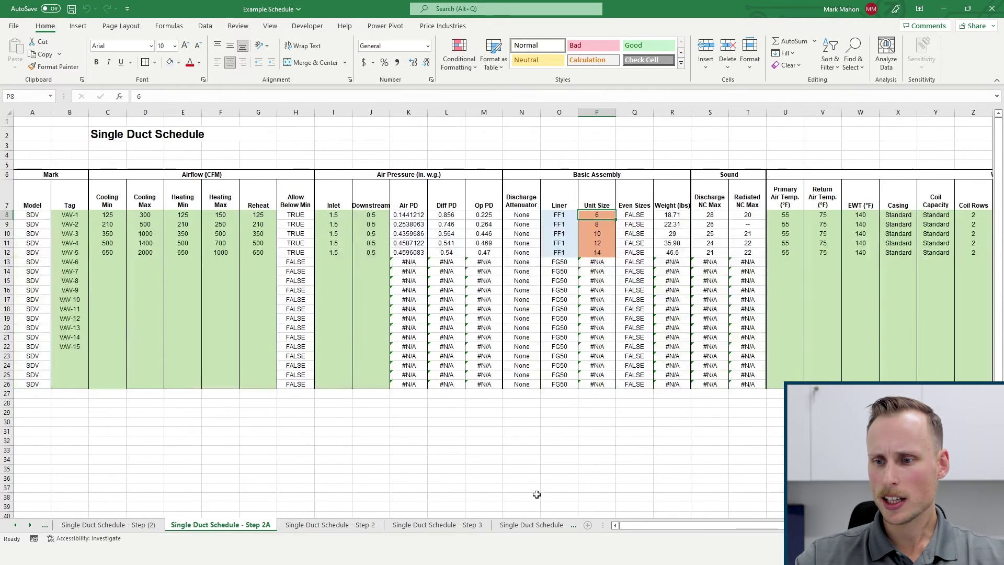
left_click_drag(6, 262, 6, 386)
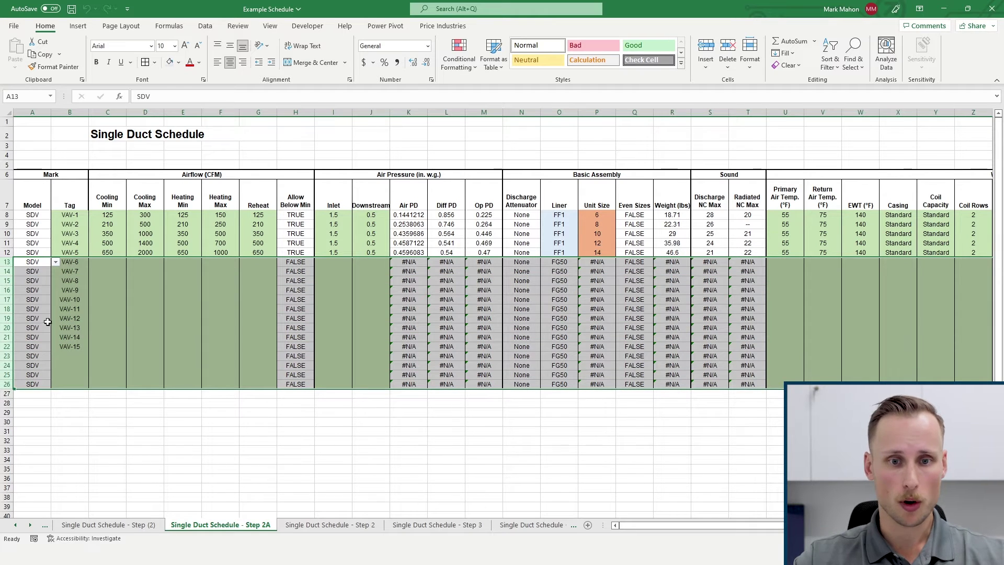
right_click(7, 299)
left_click(36, 477)
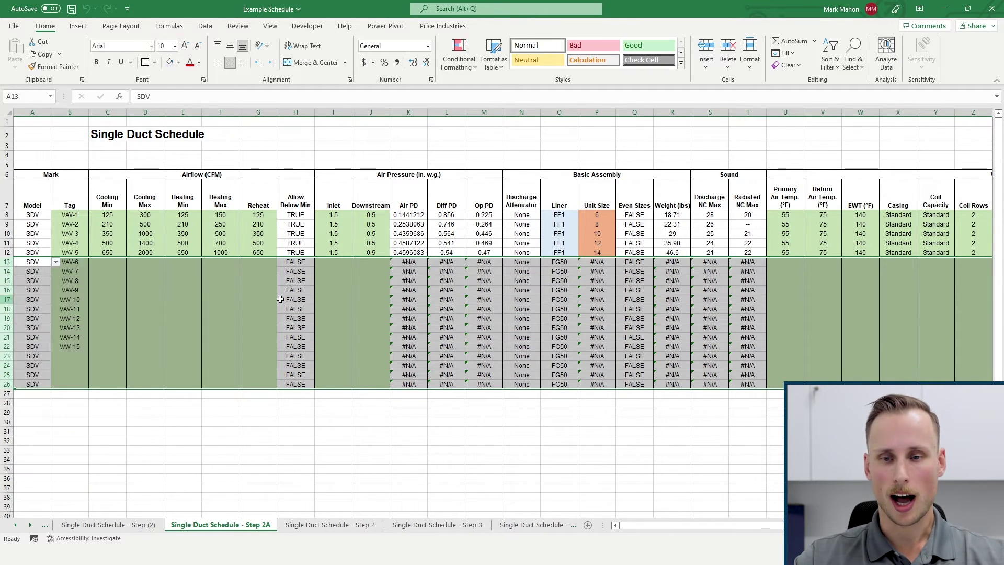
left_click(632, 262)
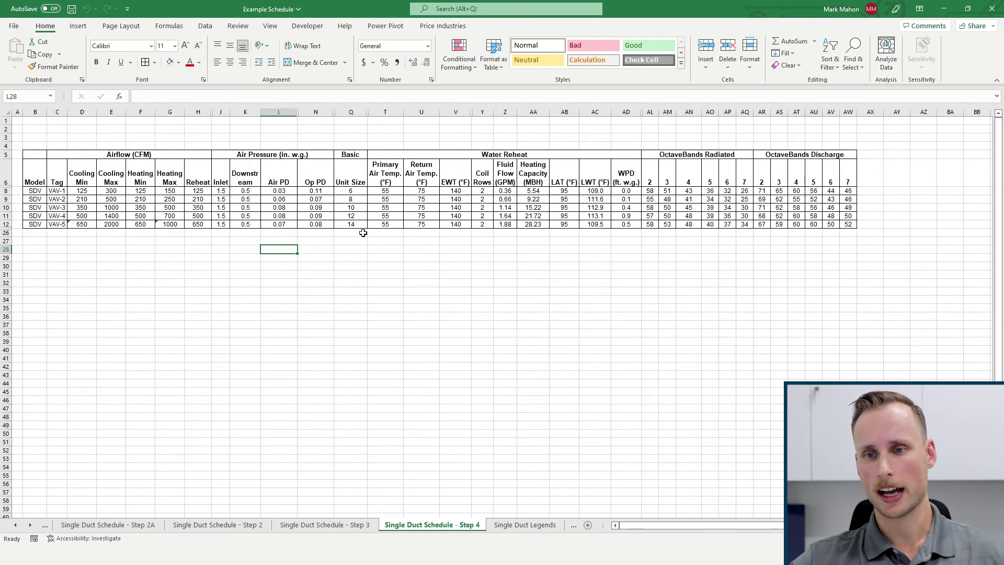
Step: Inspect the arguments of the WaterCoils.Capacity formula in the VAV-4 Heating Capacity cell of the Step 4 schedule
left_click(537, 219)
mouse_move(519, 215)
left_mouse_down()
mouse_move(528, 209)
mouse_move(522, 217)
left_mouse_up()
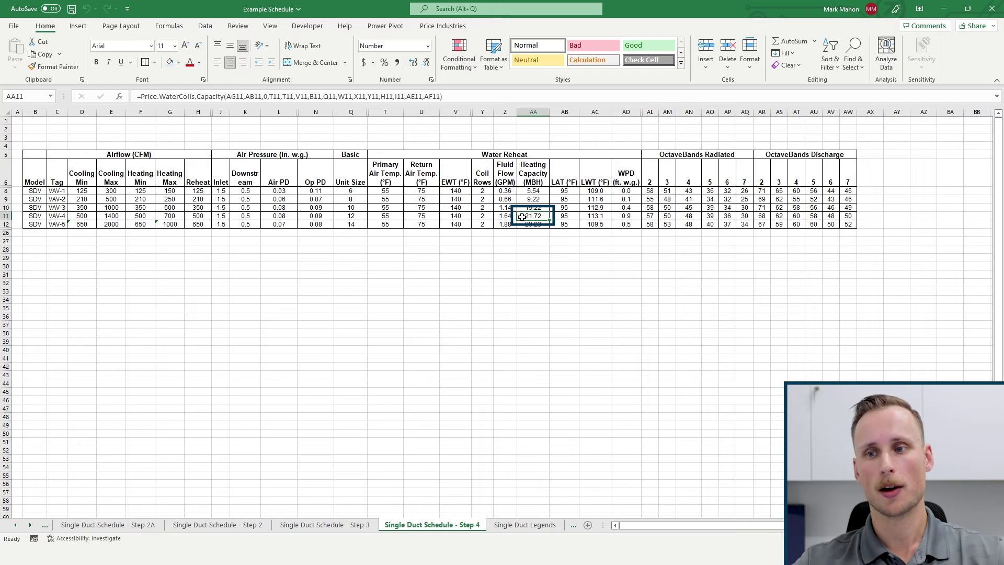
left_click(362, 99)
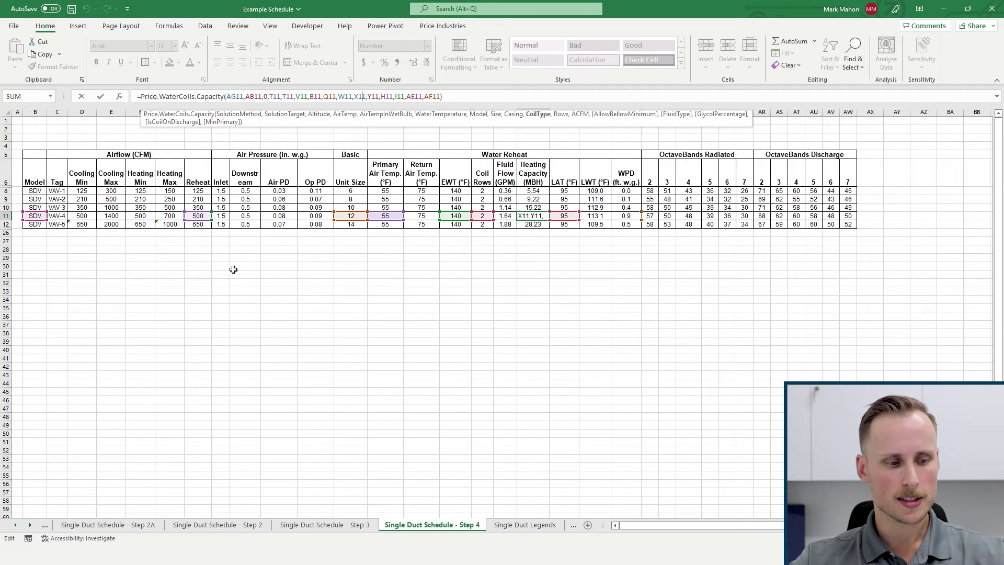
key("ctrl+Return")
Step: Set the VAV-4 reheat airflow to 700 CFM in the Step 4 schedule
left_click(199, 216)
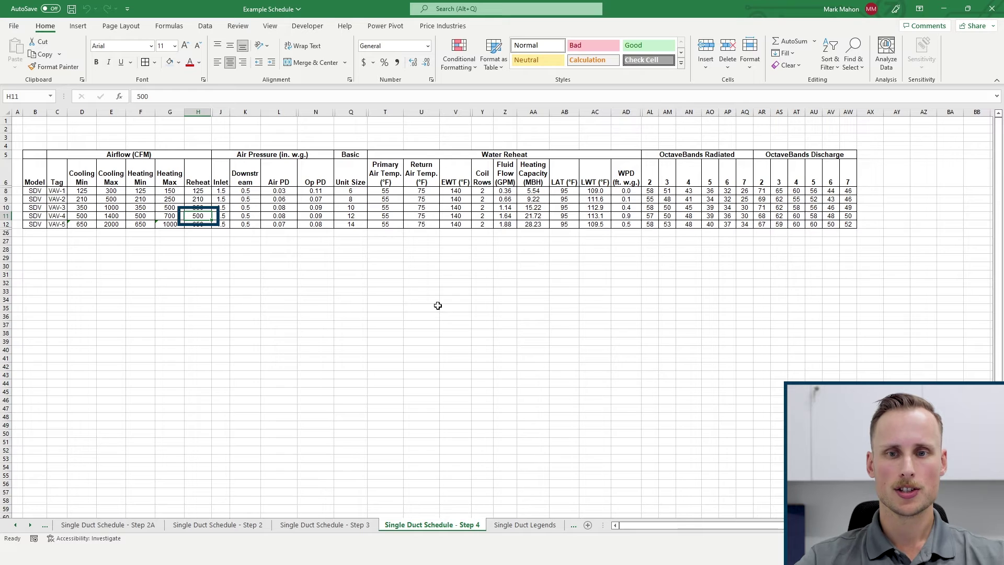
type("7")
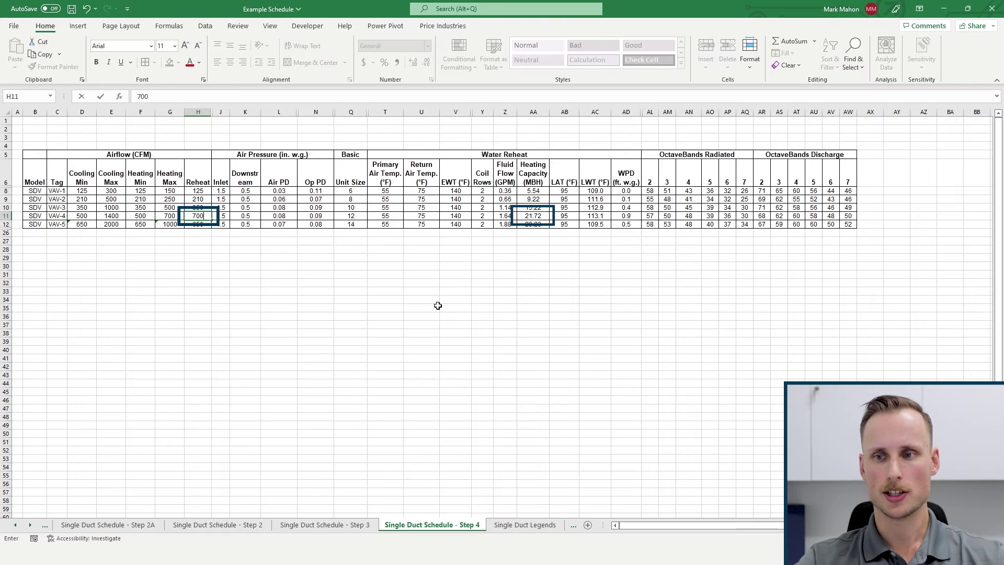
key("Return")
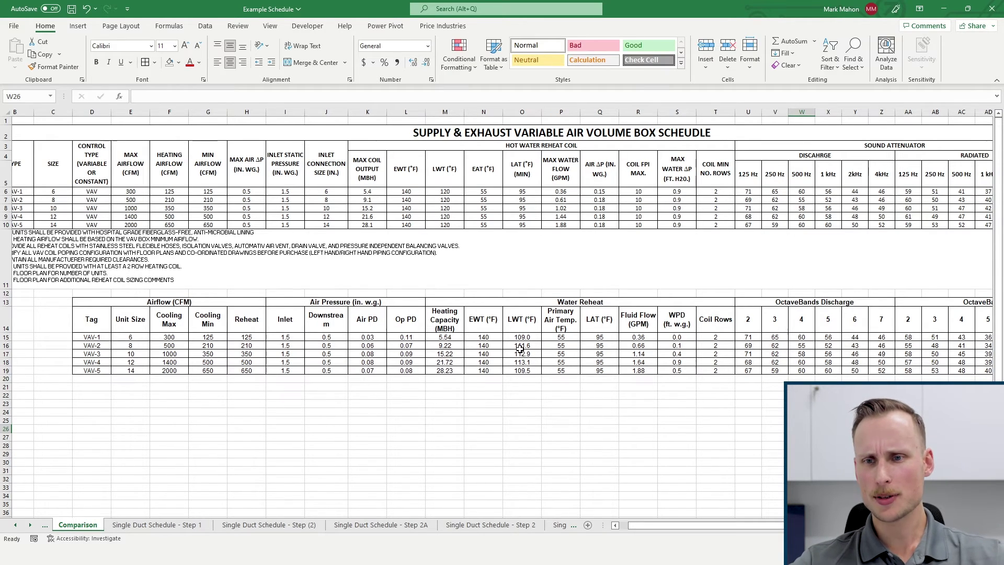
Step: Fill the Max Coil Output values of the upper schedule and the Heating Capacity values of the lower schedule with yellow
left_click_drag(367, 191, 367, 225)
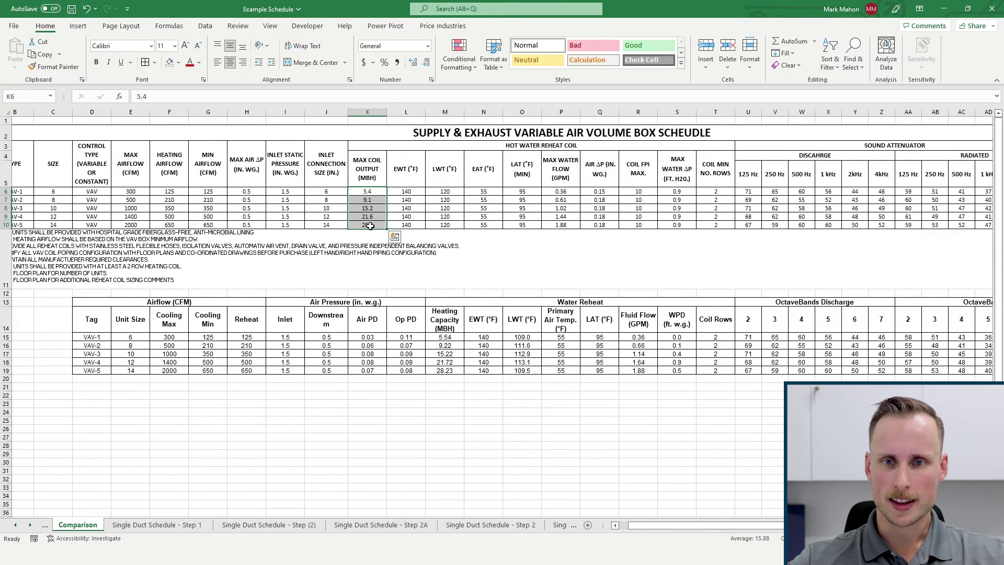
left_click(179, 62)
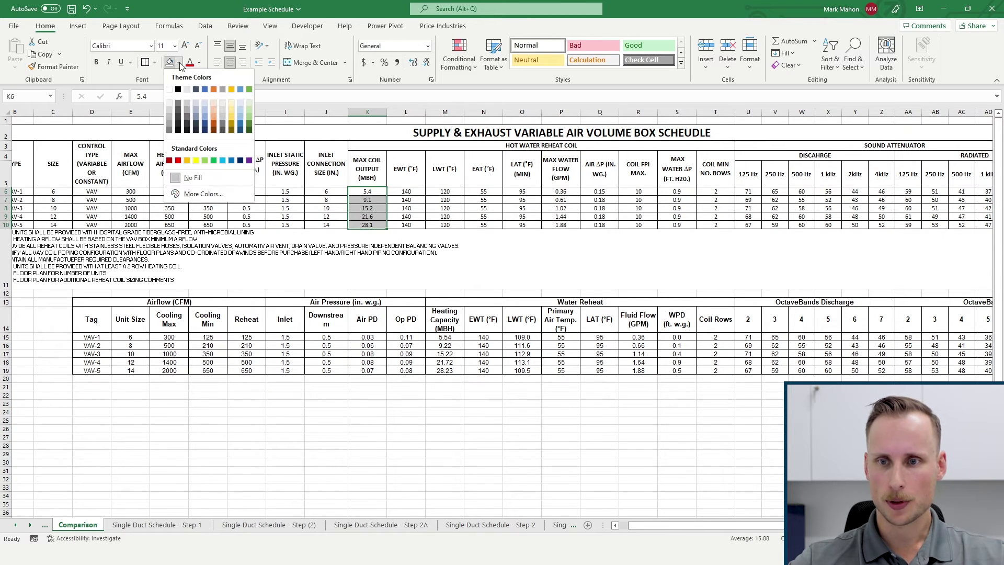
left_click(196, 161)
left_click_drag(448, 337, 453, 369)
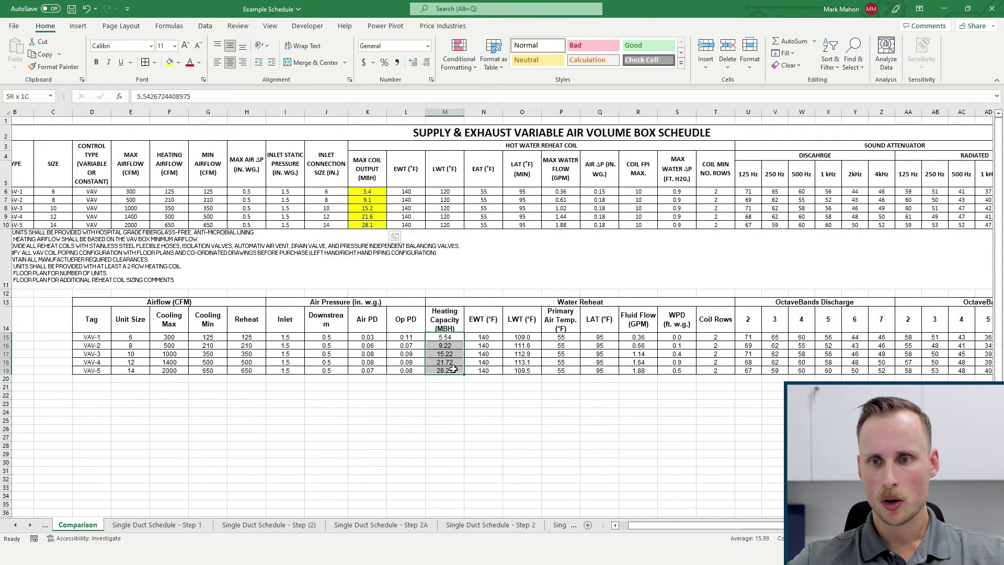
key("F4")
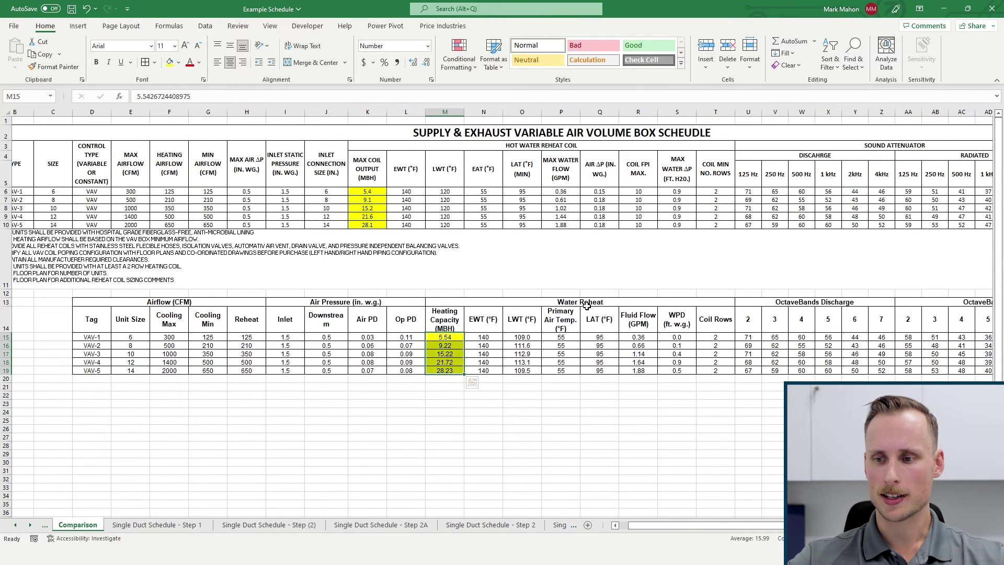
left_click(586, 306)
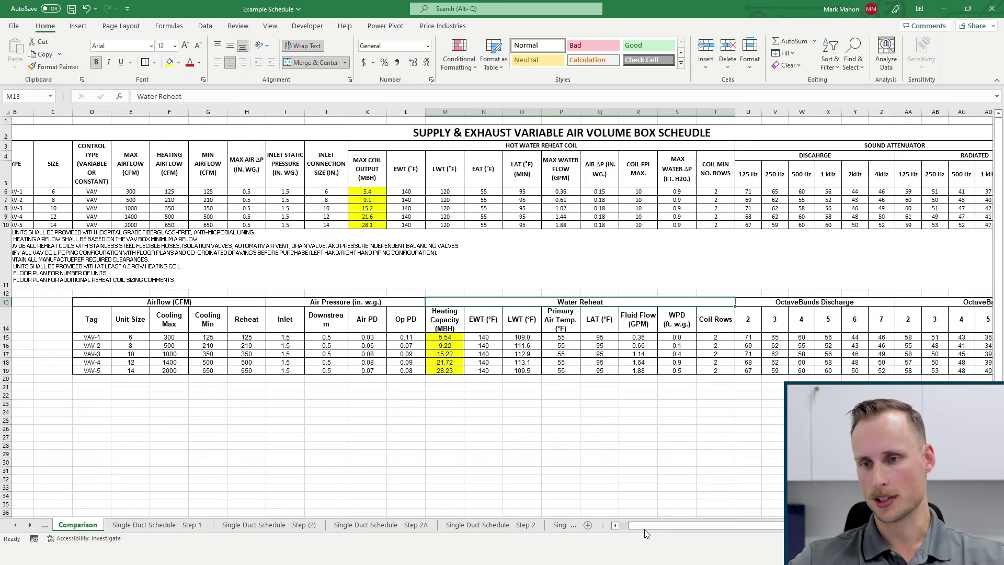
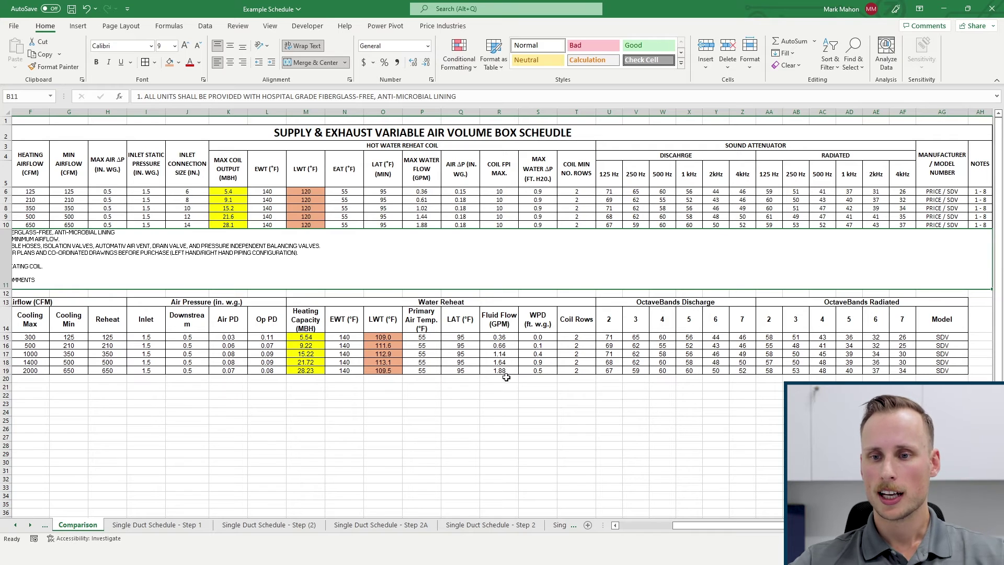
Step: Fill the Max Water Flow values of the upper schedule and the Fluid Flow values of the lower schedule with light green
left_click(414, 337)
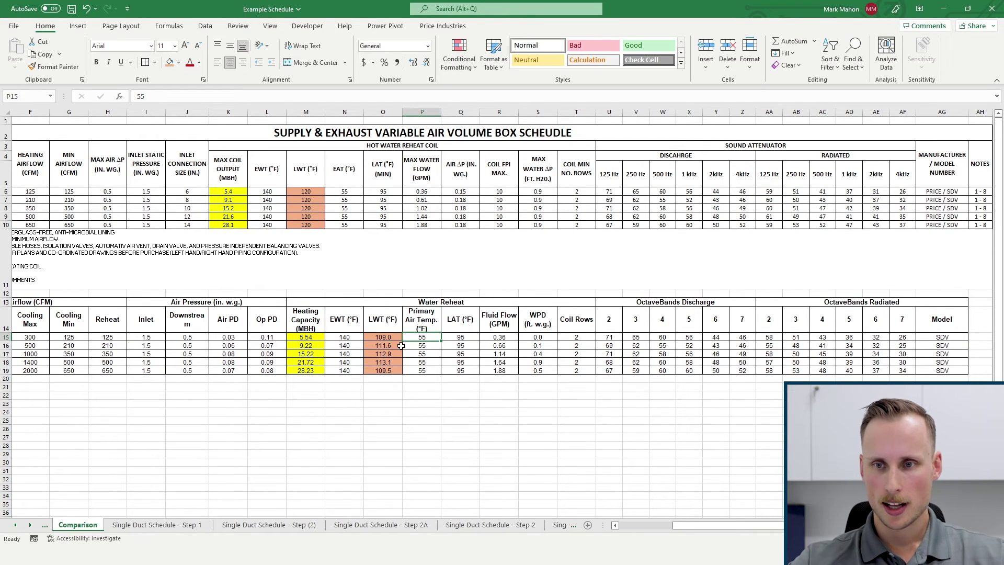
left_click_drag(422, 191, 422, 224)
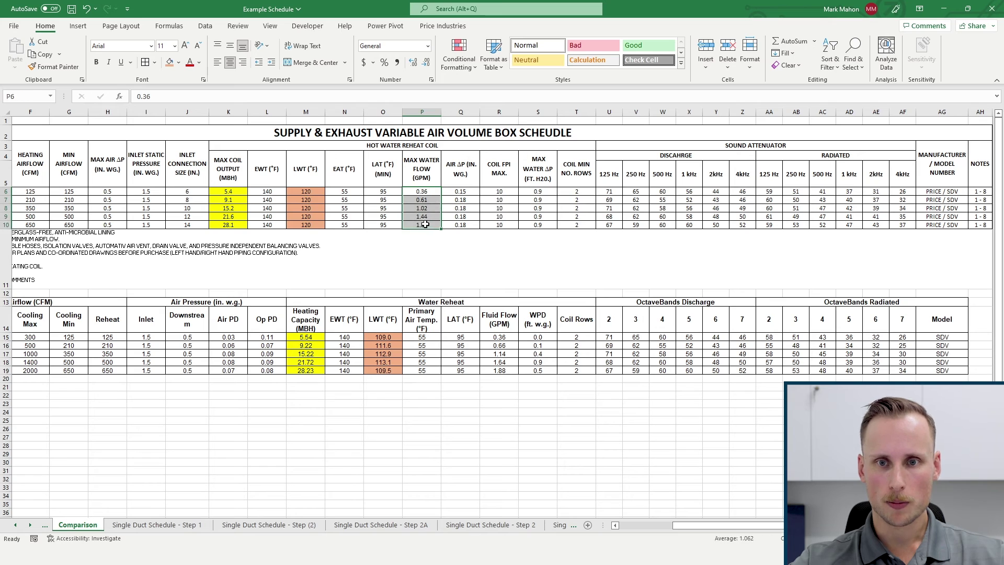
left_click(178, 63)
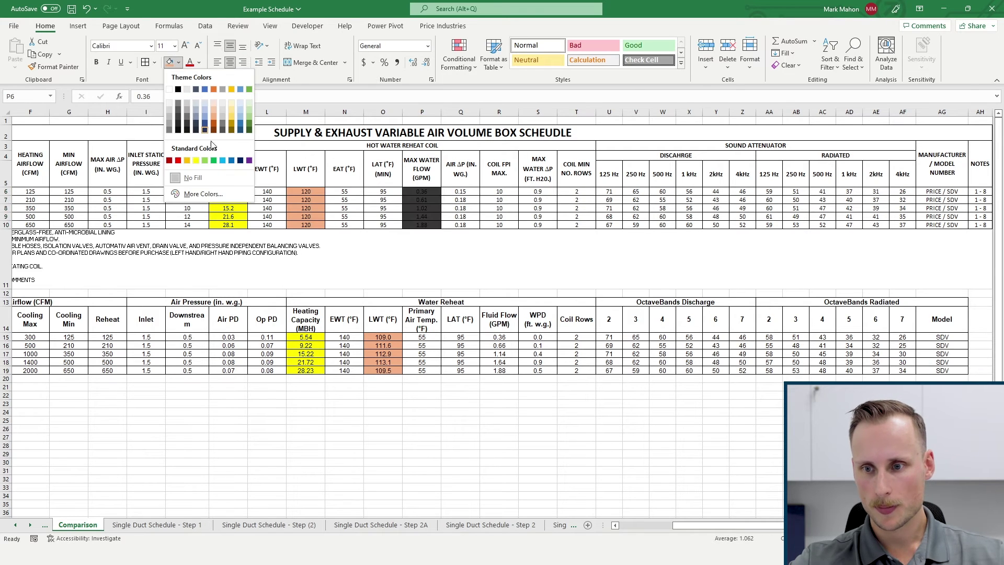
left_click(212, 159)
left_click_drag(499, 338, 499, 370)
left_click(169, 63)
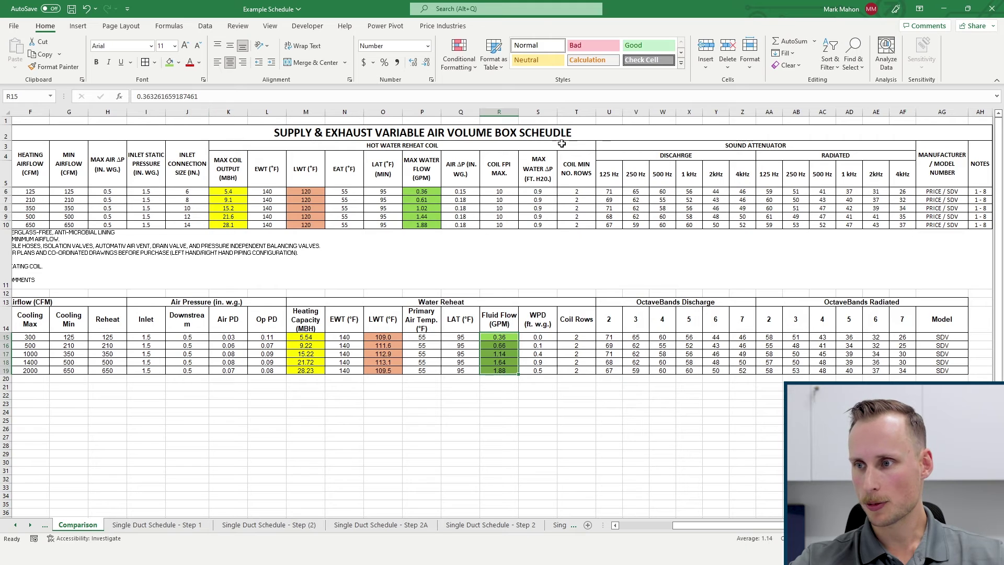
Step: Fill the discharge and radiated sound values of all five VAVs in both schedules with light blue
left_click_drag(609, 191, 899, 223)
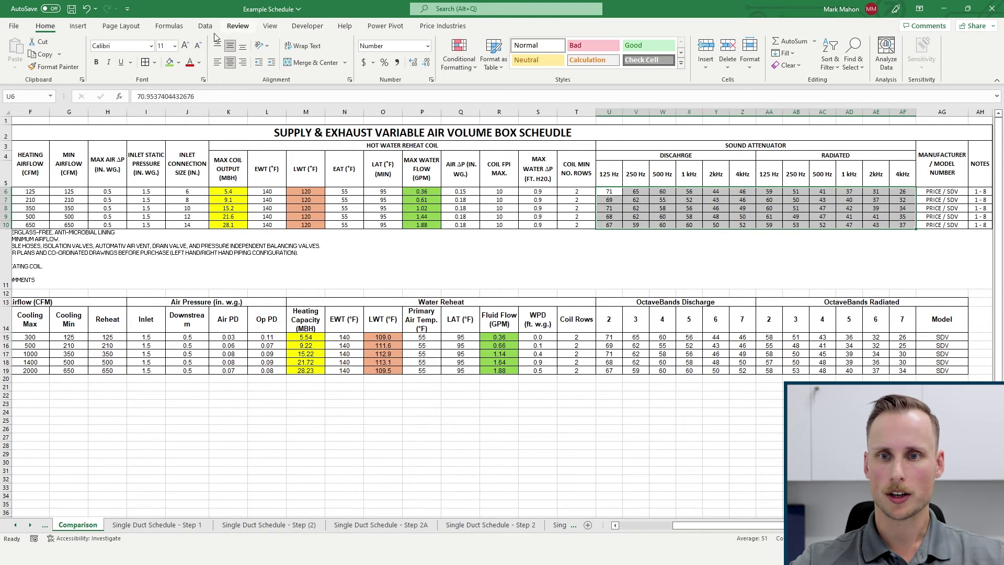
left_click(178, 63)
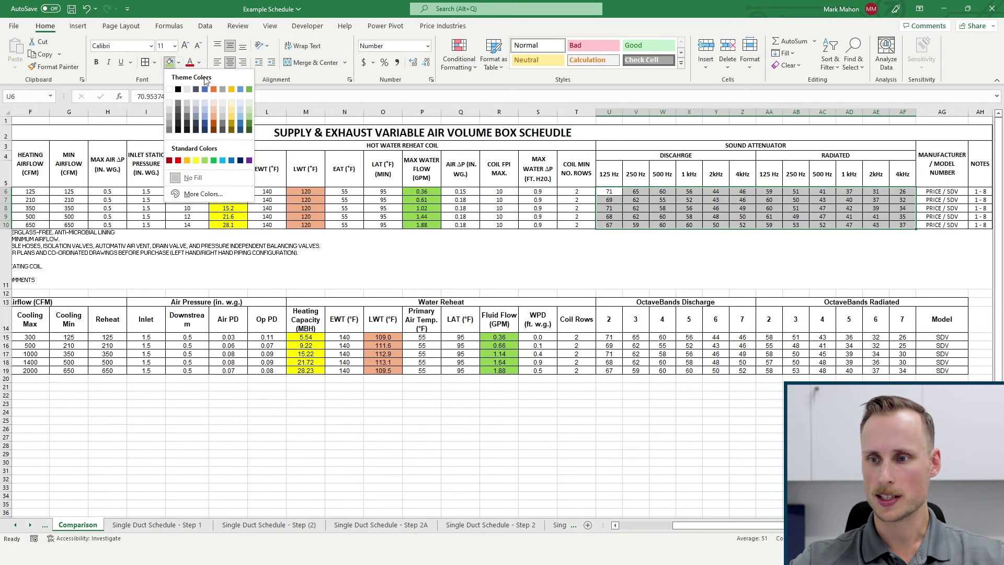
left_click(240, 118)
left_click_drag(609, 337, 901, 370)
left_click(169, 62)
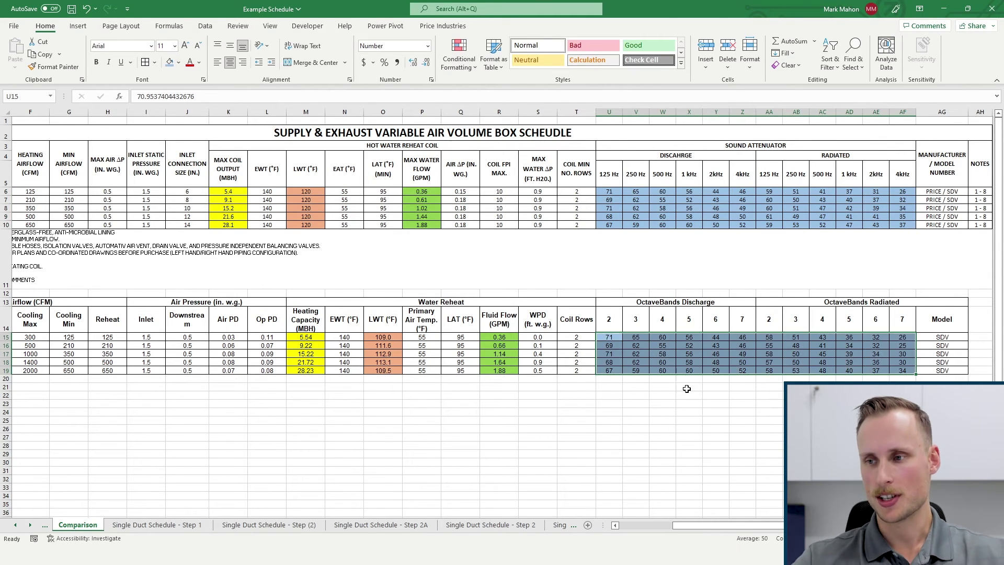
left_click(753, 417)
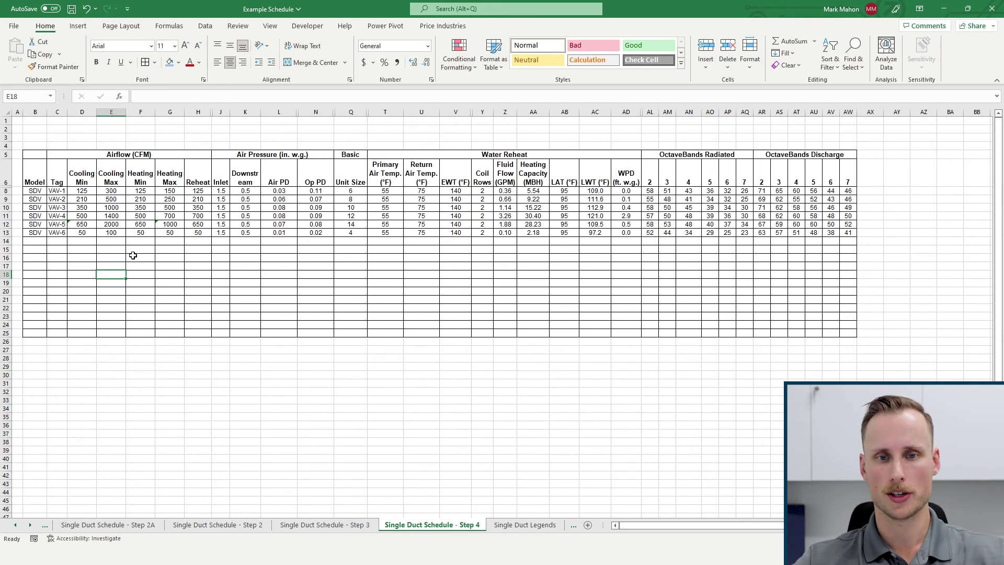
Step: Copy the complete VAV-6 row of the Step 4 schedule into the empty rows 14 to 25
left_click_drag(24, 235, 848, 233)
key("ctrl+c")
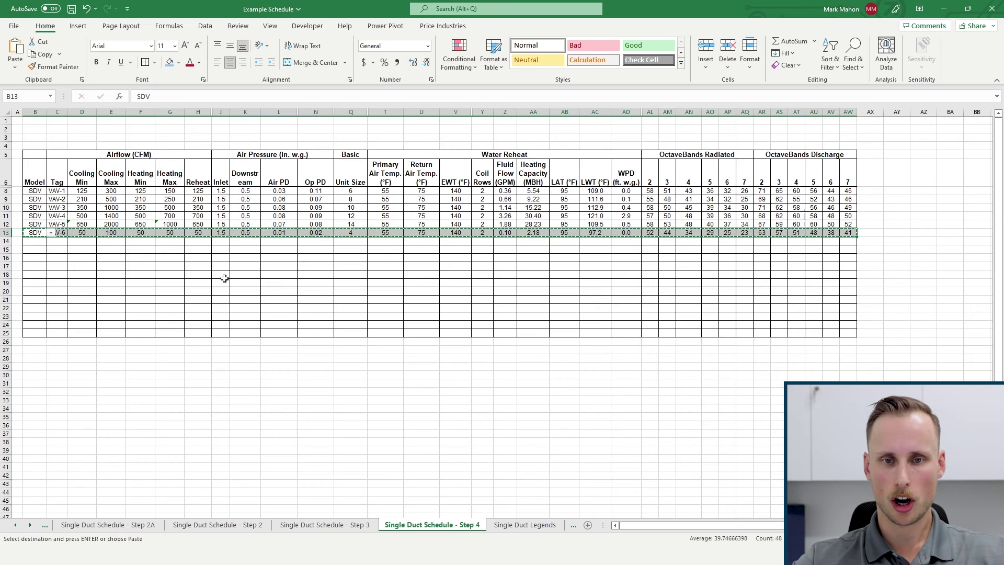
left_click_drag(36, 242, 39, 333)
key("Return")
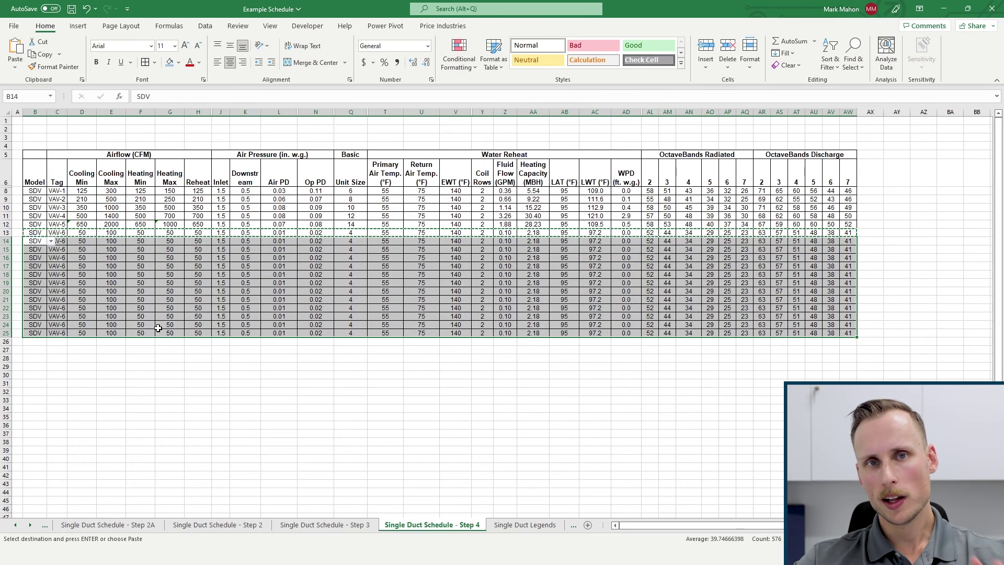
left_click(139, 268)
Step: Set the Cooling Max airflow in cell E14 to the formula =E13+100
left_click(120, 243)
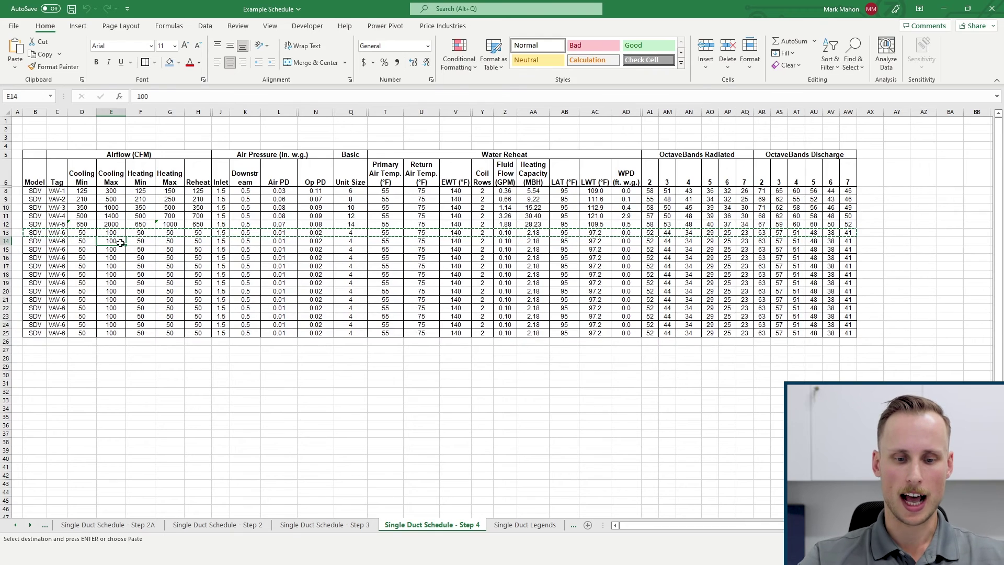
type("=")
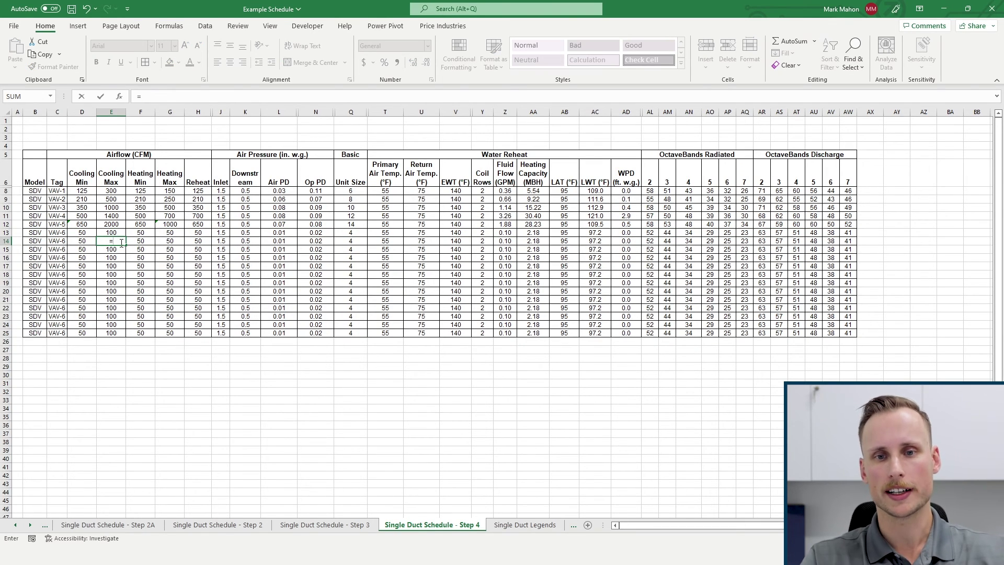
key("Up")
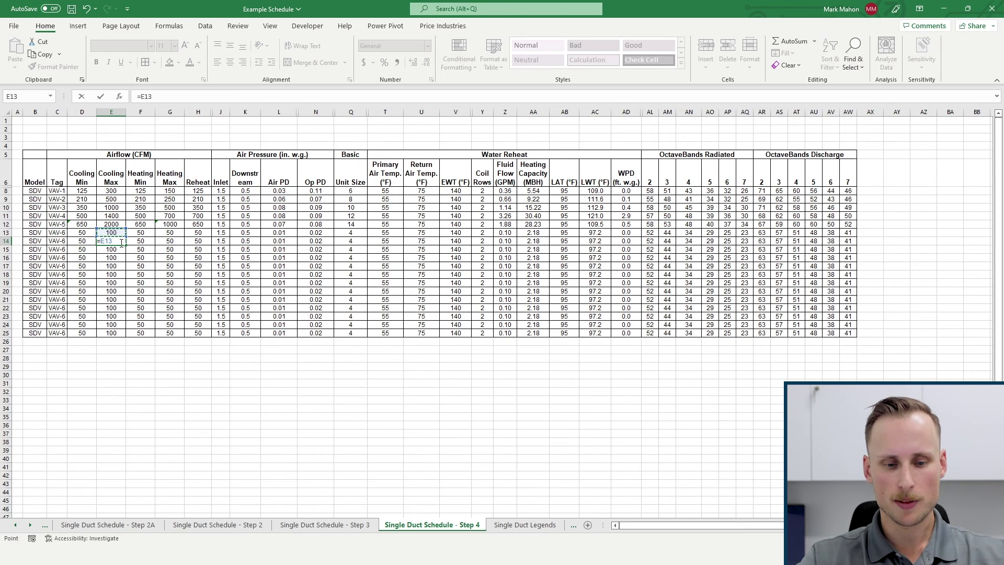
type("+100")
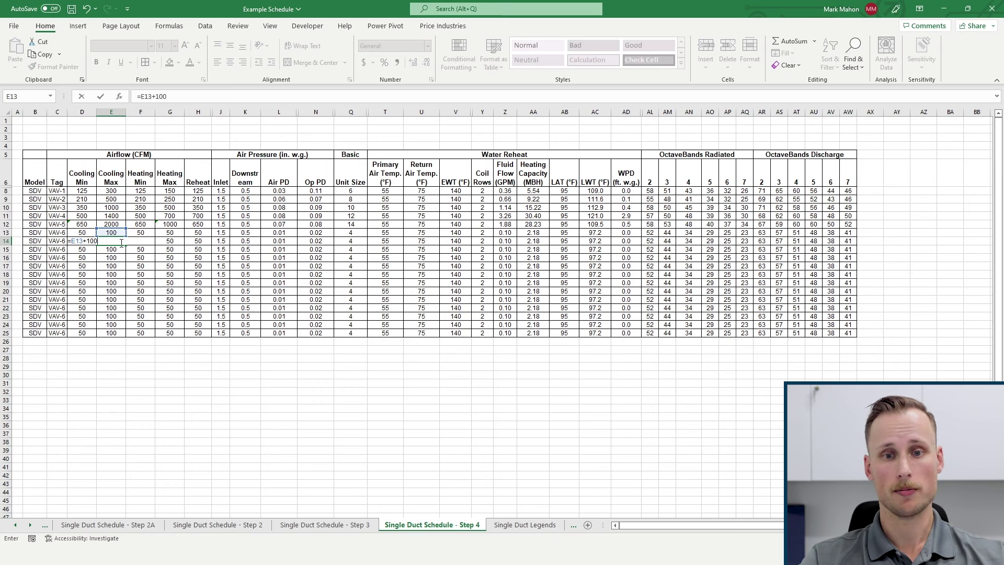
key("Return")
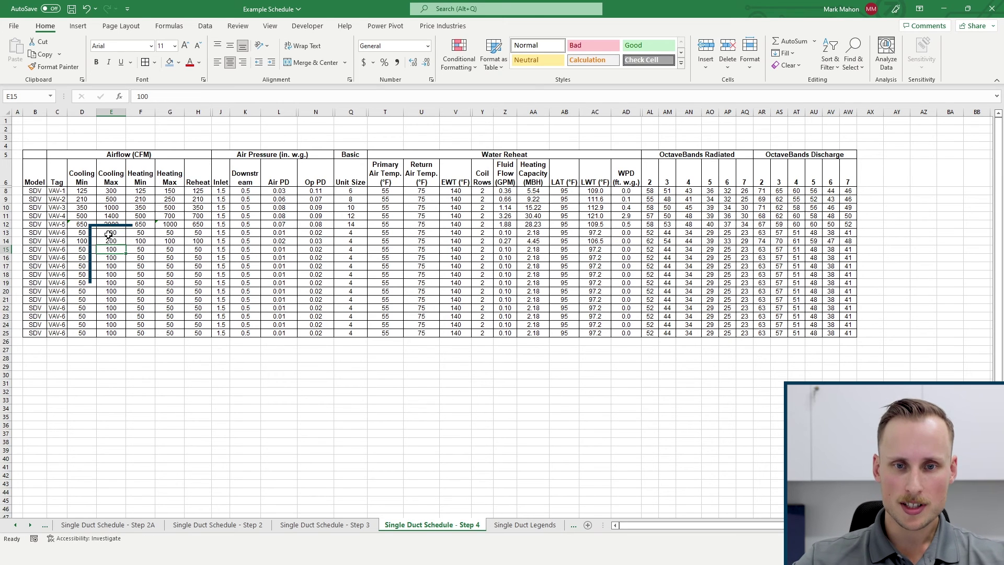
Step: Fill the E14 Cooling Max formula down through row 25 of the schedule
left_click(121, 240)
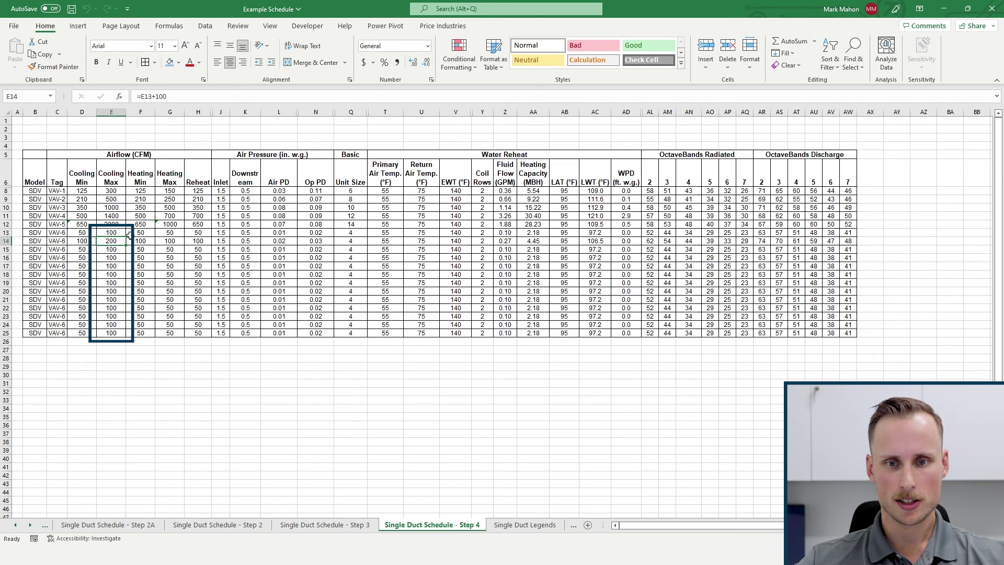
double_click(126, 244)
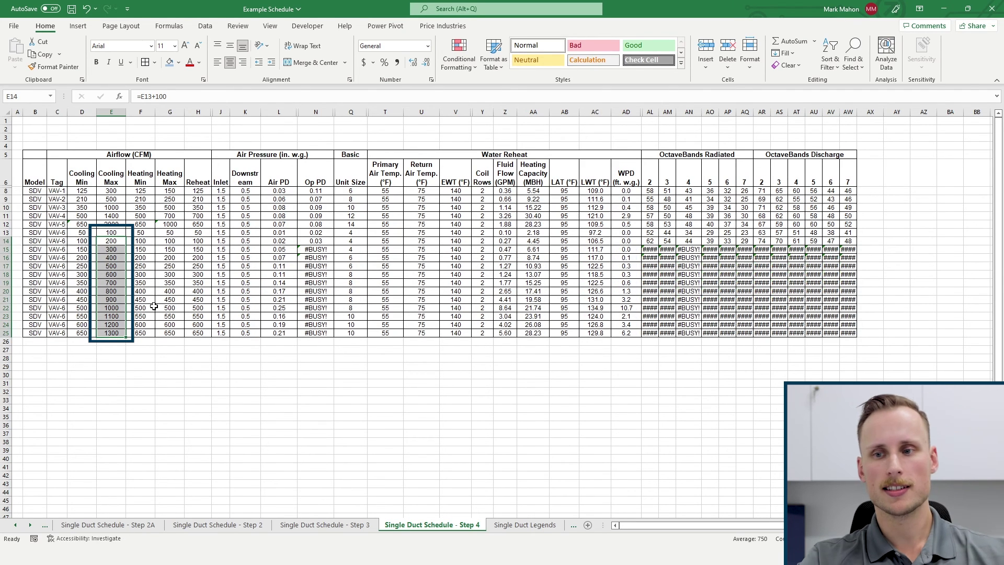
left_click(145, 268)
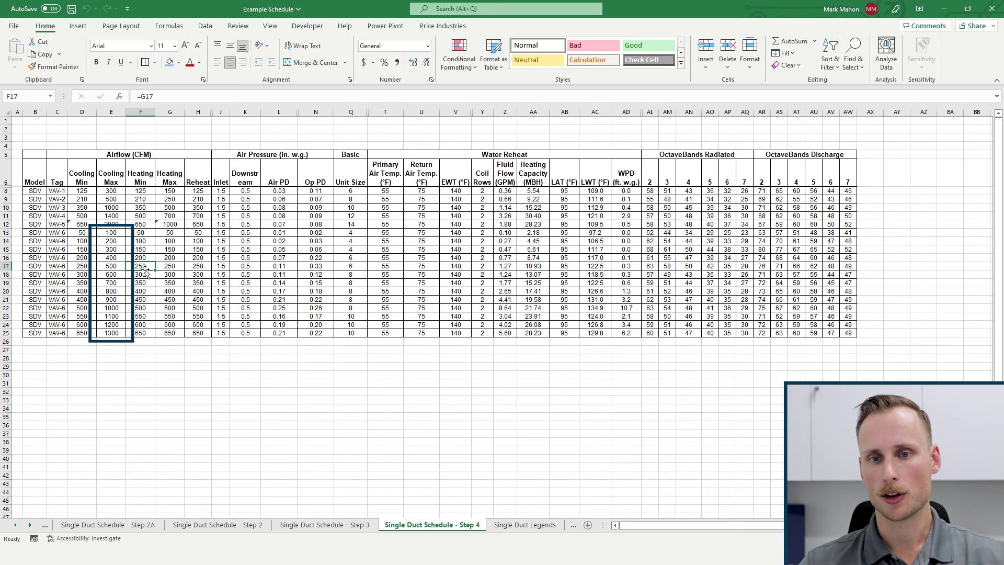